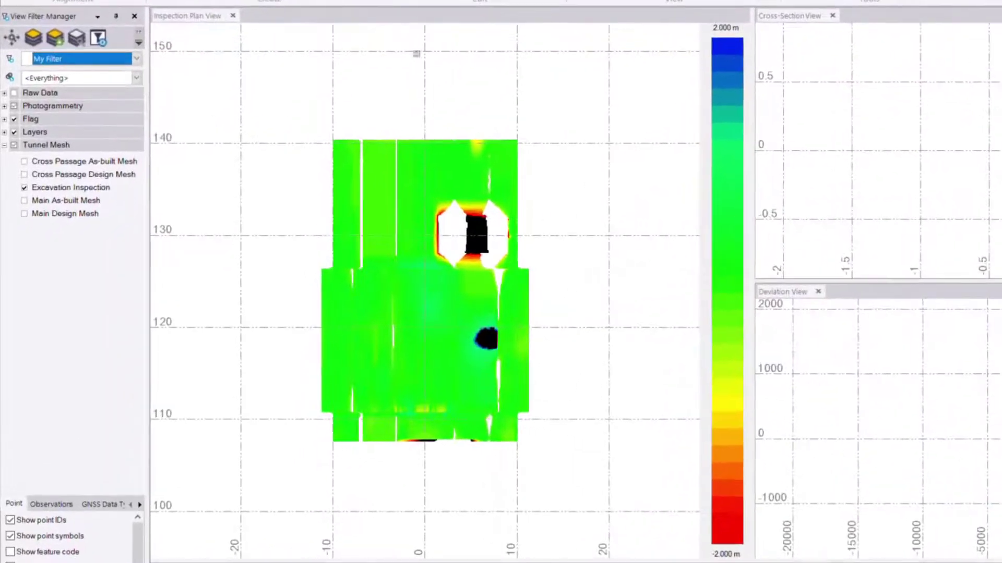
Move the Excavation Inspection section along the tunnel to station 122.41
scroll(400, 284, up, 2)
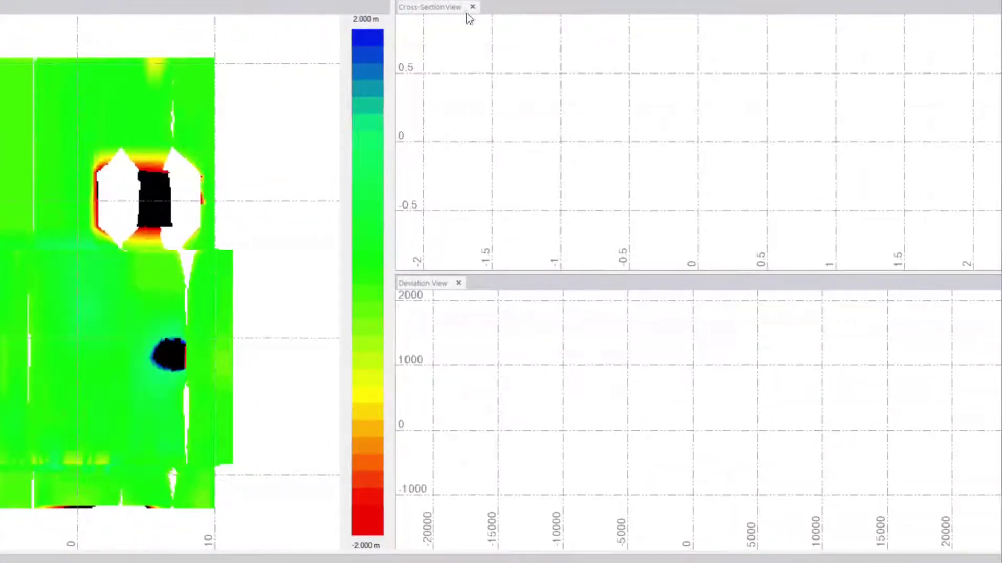
click(441, 7)
click(402, 294)
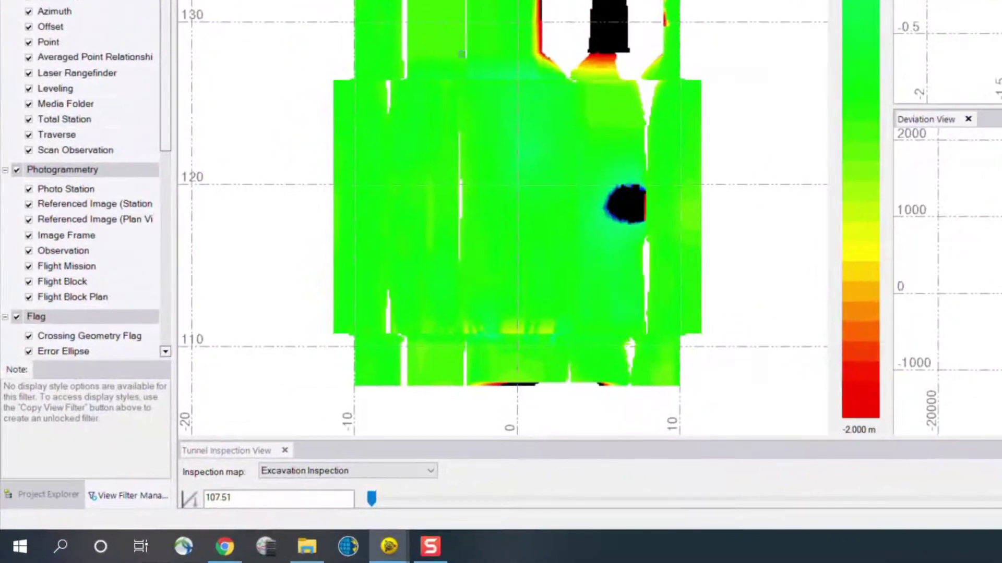
click(257, 493)
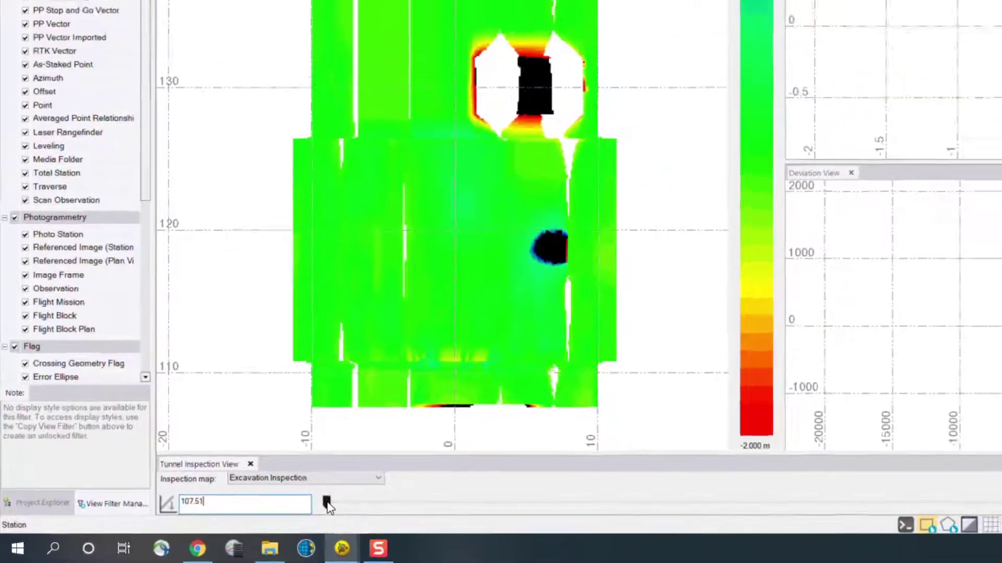
drag(371, 492, 395, 489)
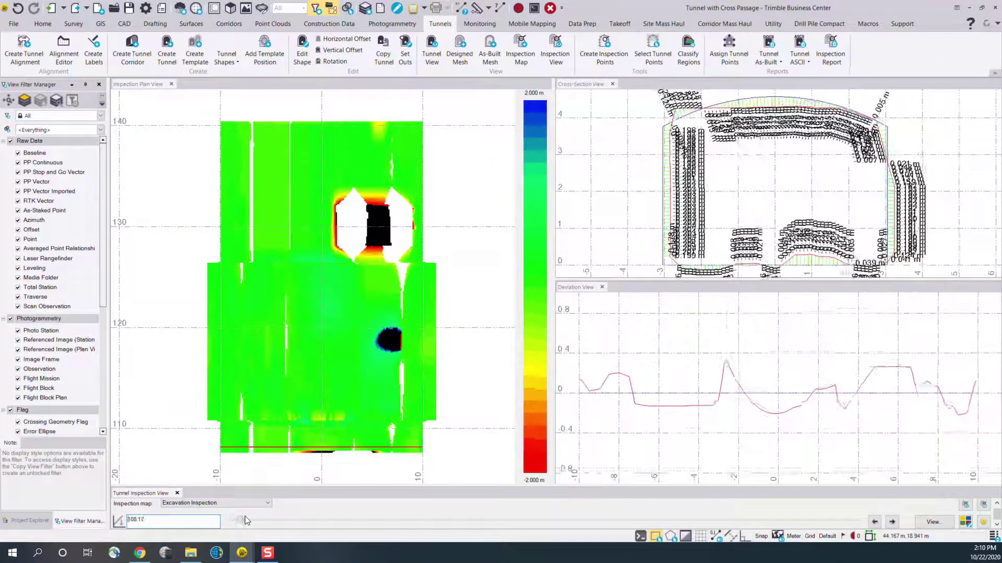
drag(247, 520, 291, 525)
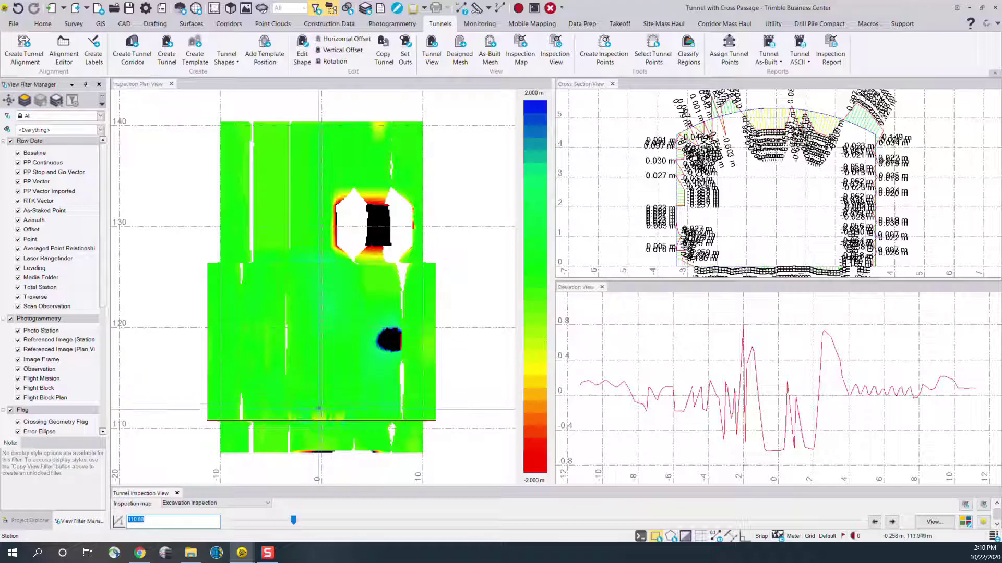
click(297, 303)
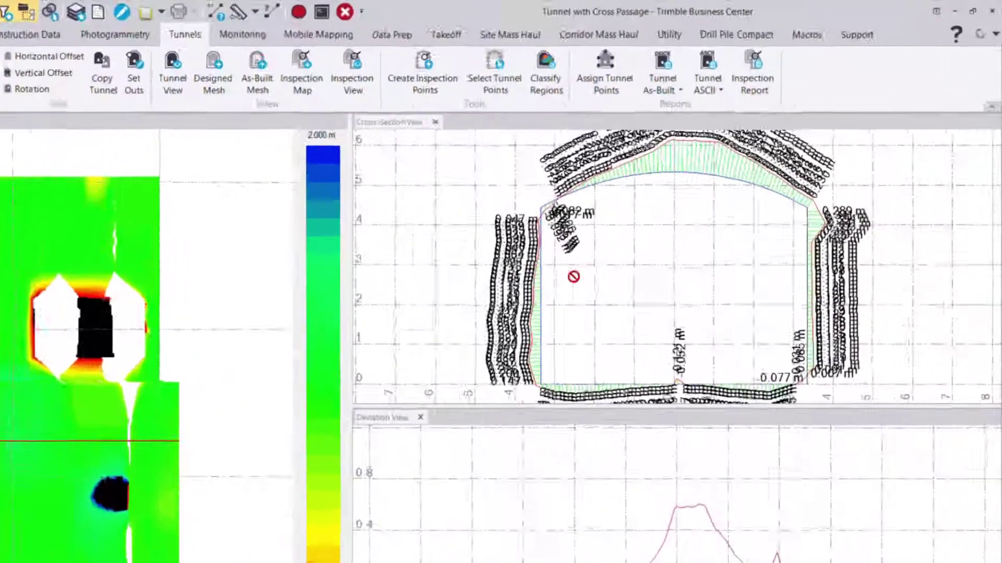
Examine the deviation labels between the design and as-built profiles along the crown in the Cross-Section View
scroll(707, 191, down, 1)
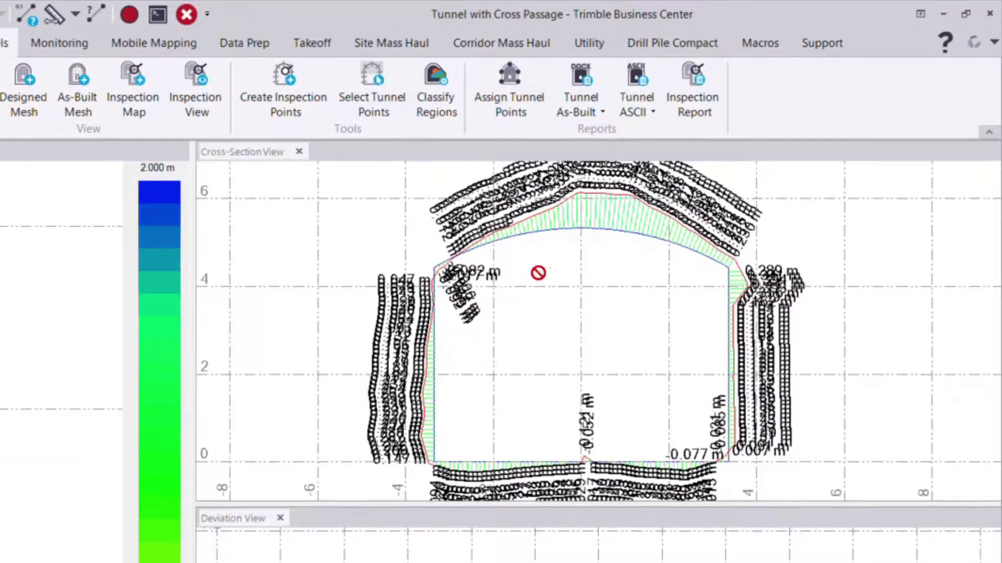
scroll(537, 271, up, 5)
middle_drag(512, 308, 725, 301)
scroll(405, 353, up, 3)
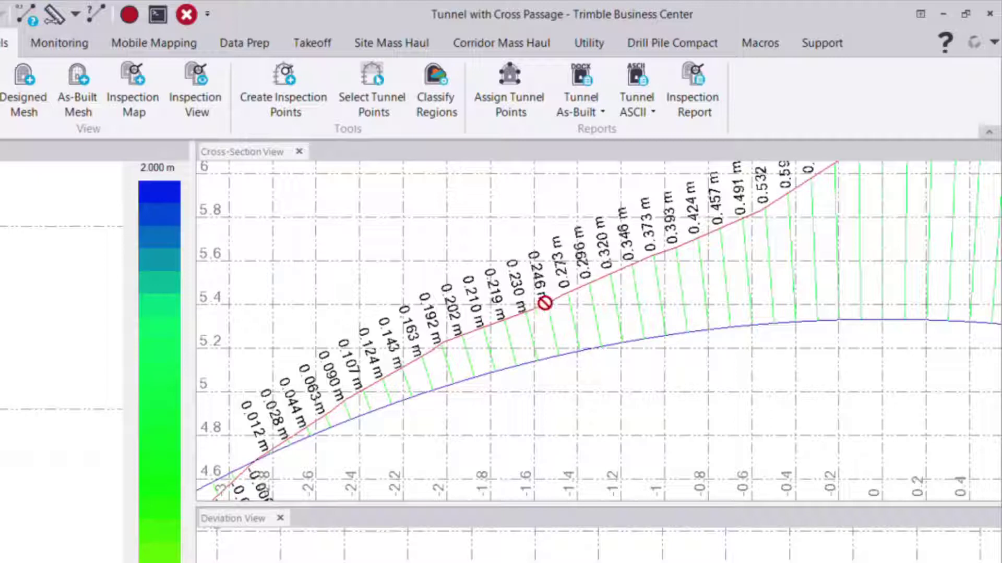
scroll(258, 368, up, 2)
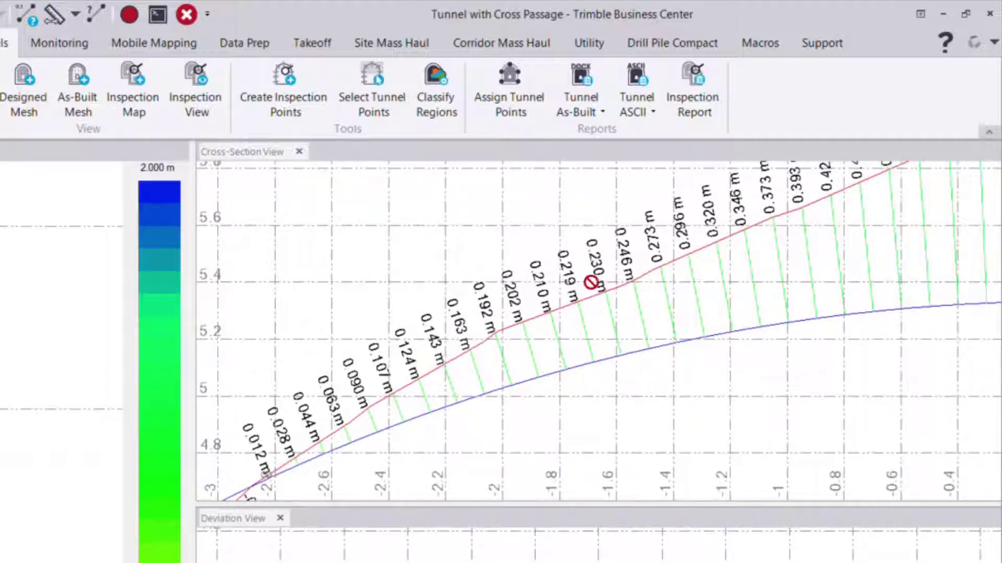
scroll(490, 313, down, 1)
scroll(673, 298, up, 1)
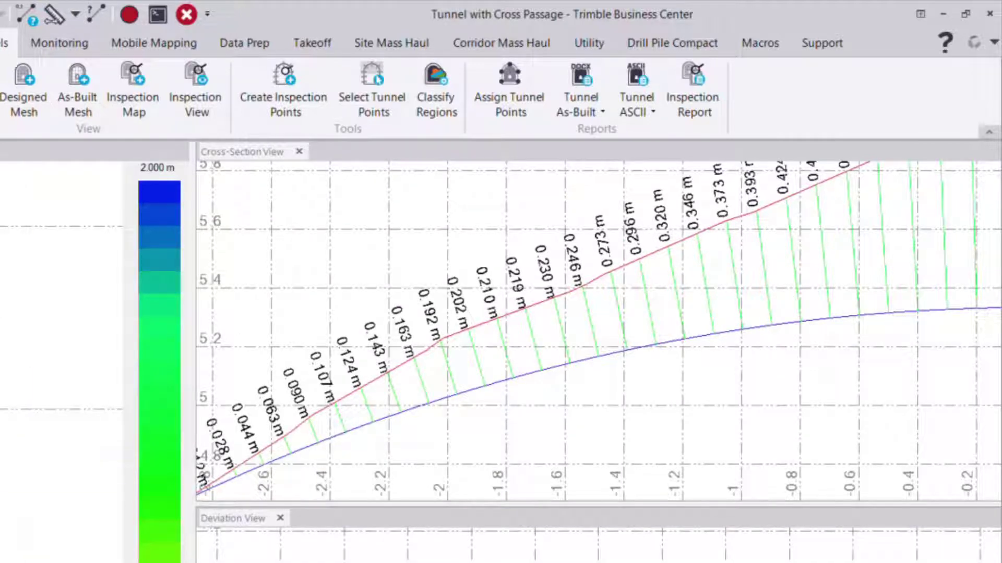
scroll(421, 304, down, 2)
scroll(421, 304, down, 1)
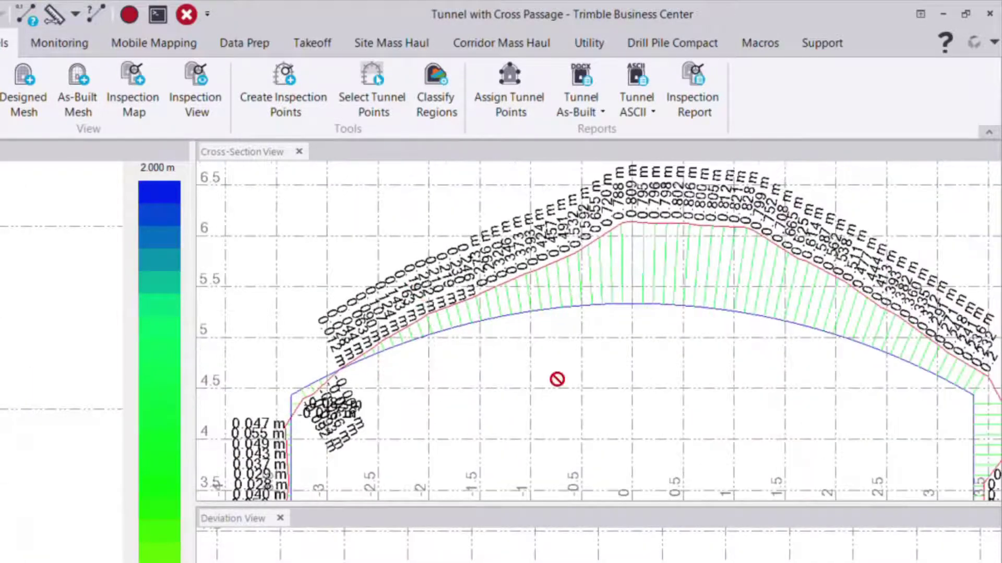
Examine the deviation labels along the upper right wall of the tunnel cross-section
scroll(678, 389, down, 1)
middle_drag(688, 391, 526, 363)
scroll(553, 386, down, 1)
middle_drag(582, 417, 511, 315)
scroll(600, 370, up, 1)
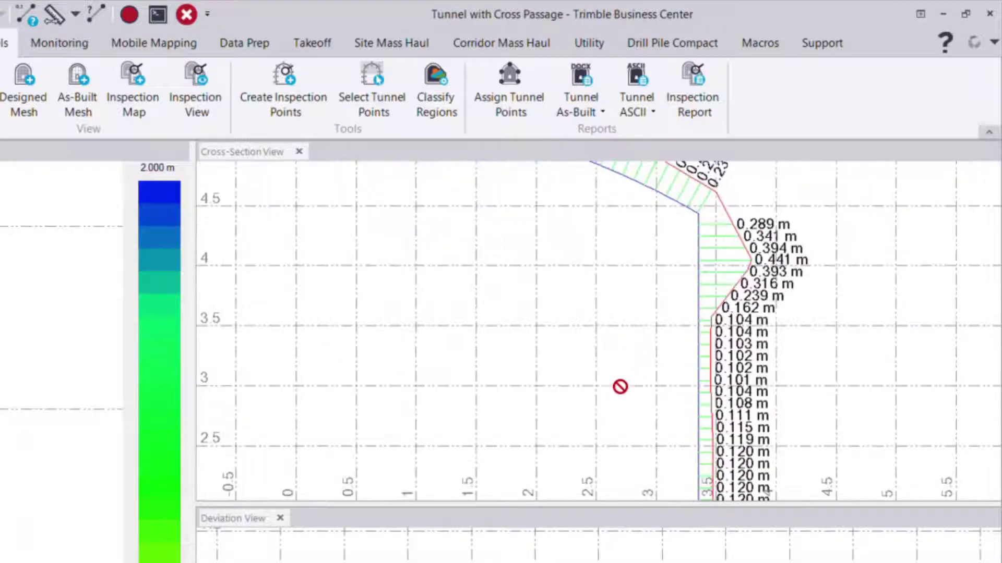
scroll(648, 365, up, 1)
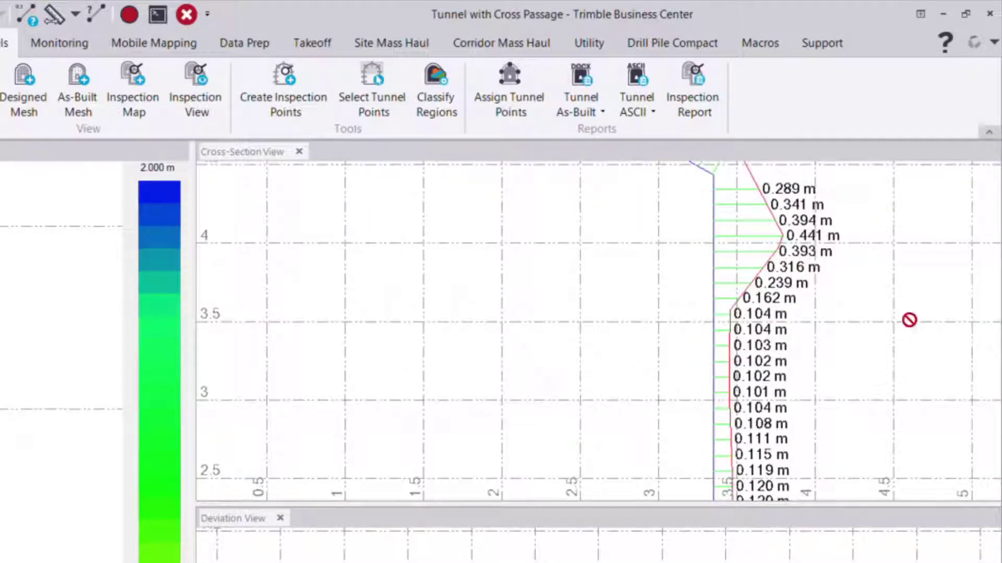
scroll(702, 317, down, 2)
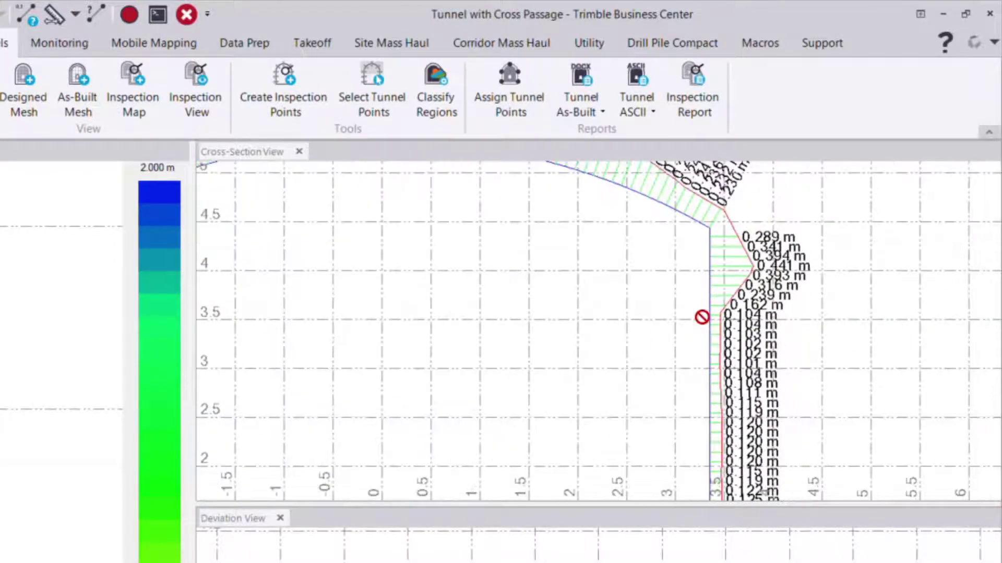
Examine the cross-section deviations at the upper left corner and along the tunnel floor
middle_drag(504, 317, 712, 318)
scroll(537, 255, up, 3)
scroll(499, 277, up, 2)
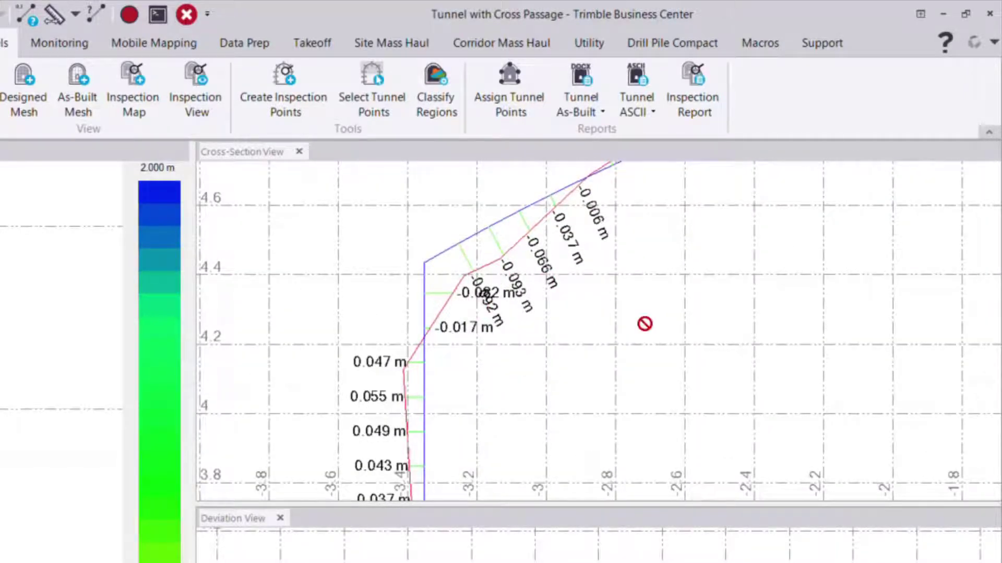
scroll(653, 308, down, 6)
scroll(574, 287, down, 3)
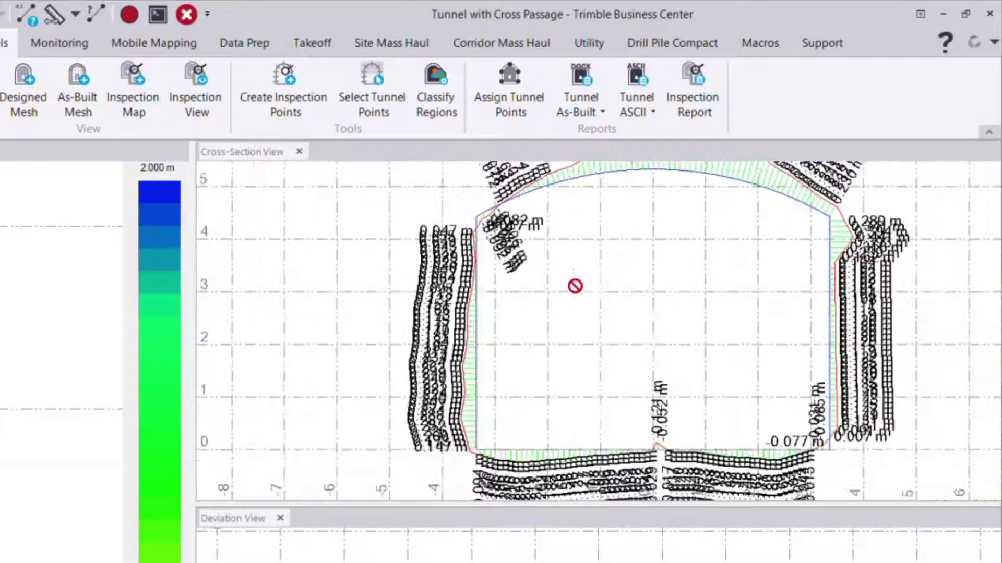
scroll(617, 440, up, 4)
scroll(581, 370, up, 1)
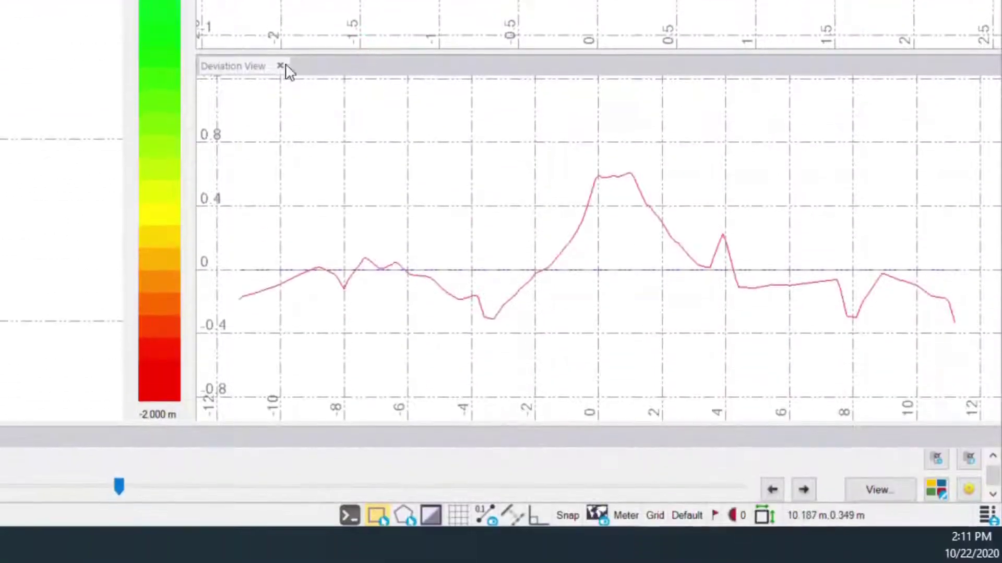
Examine the dips and peaks of the as-built deviation line in the Deviation View
click(255, 68)
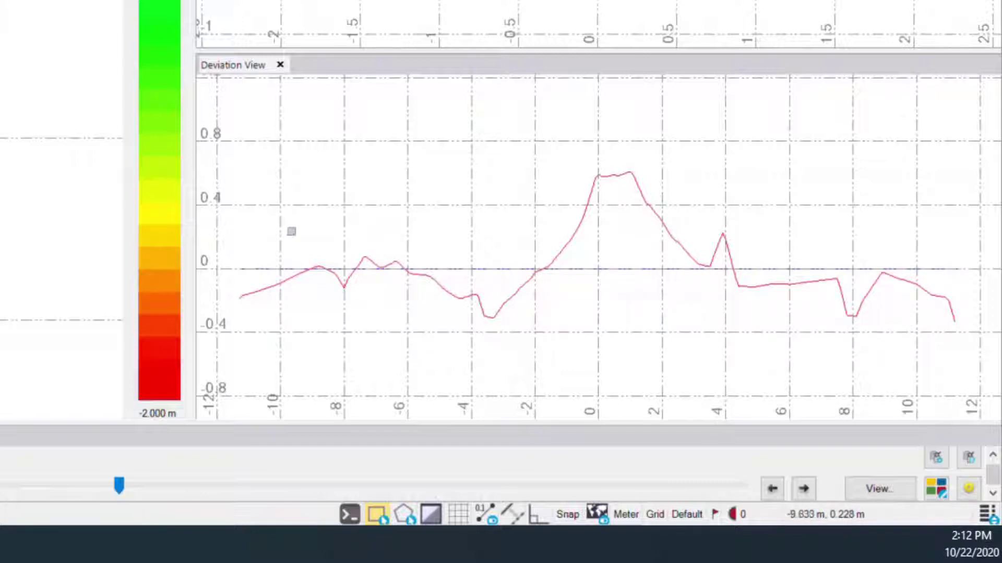
scroll(280, 308, up, 1)
scroll(567, 298, up, 2)
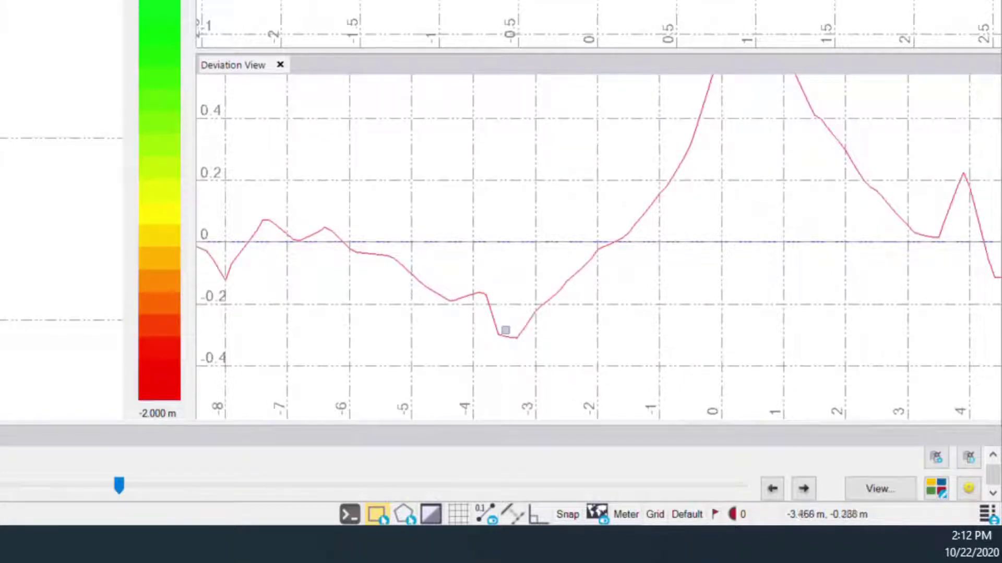
scroll(538, 338, up, 1)
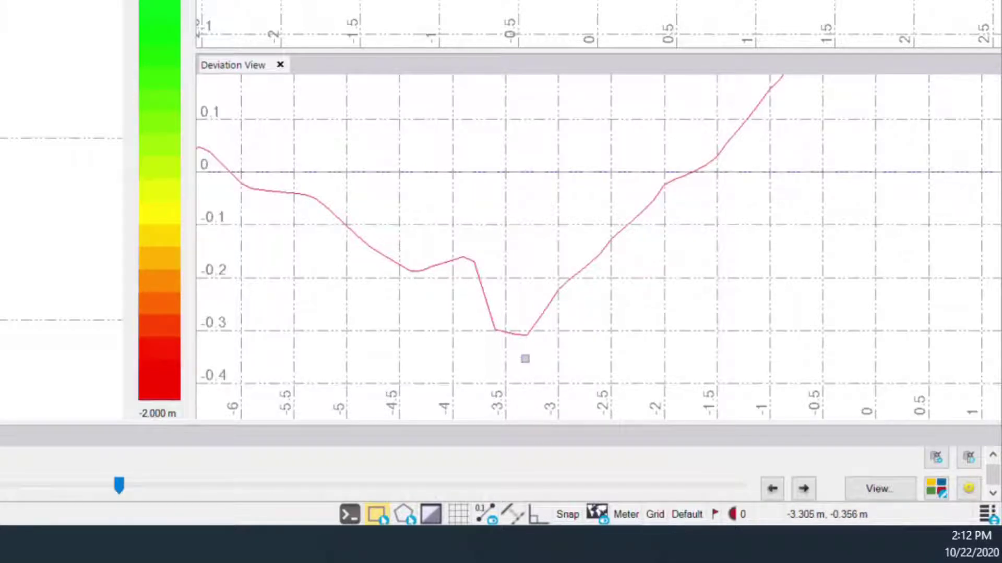
scroll(525, 359, down, 5)
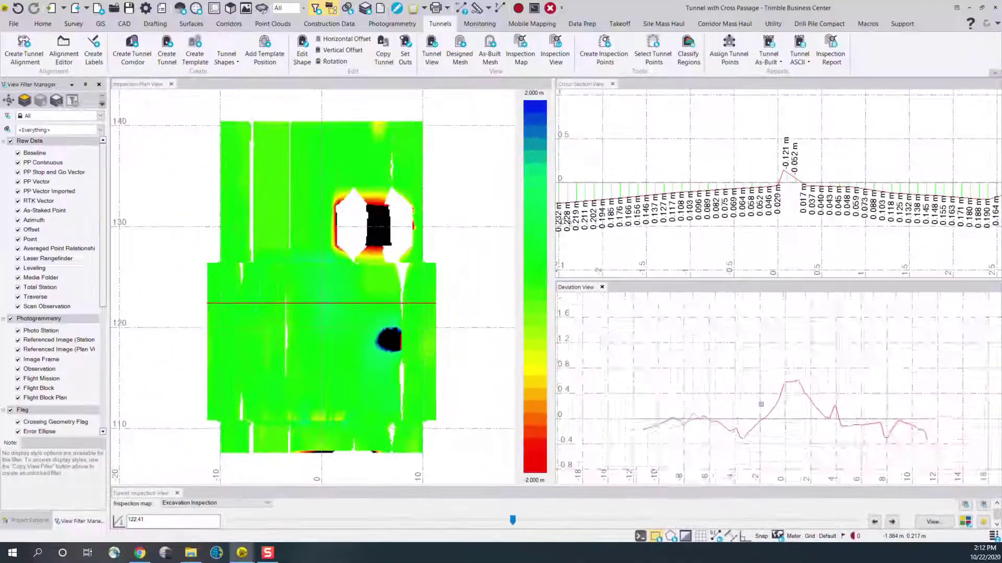
scroll(761, 405, down, 4)
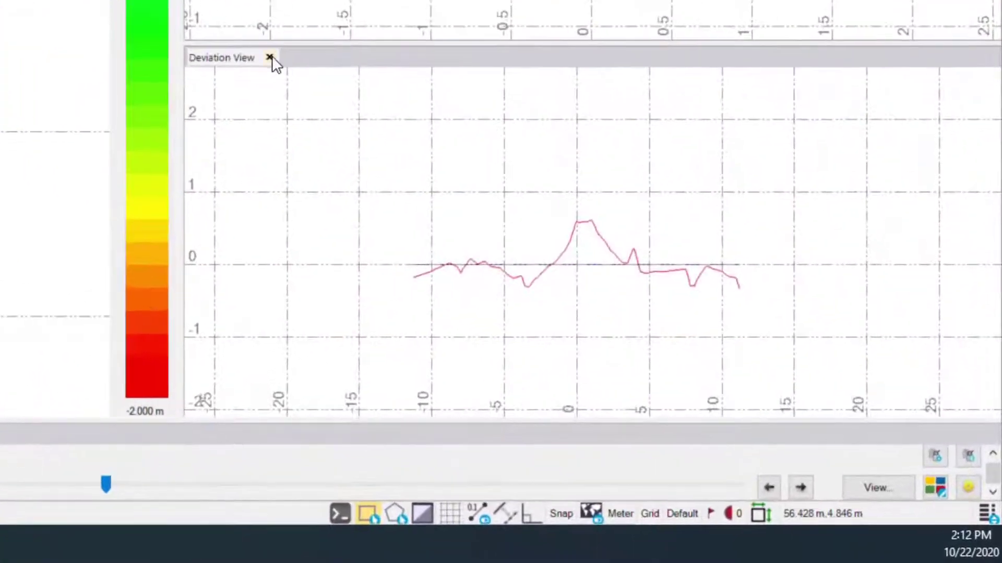
Close the Deviation View and restore it through the Show/Hide Views settings
click(269, 57)
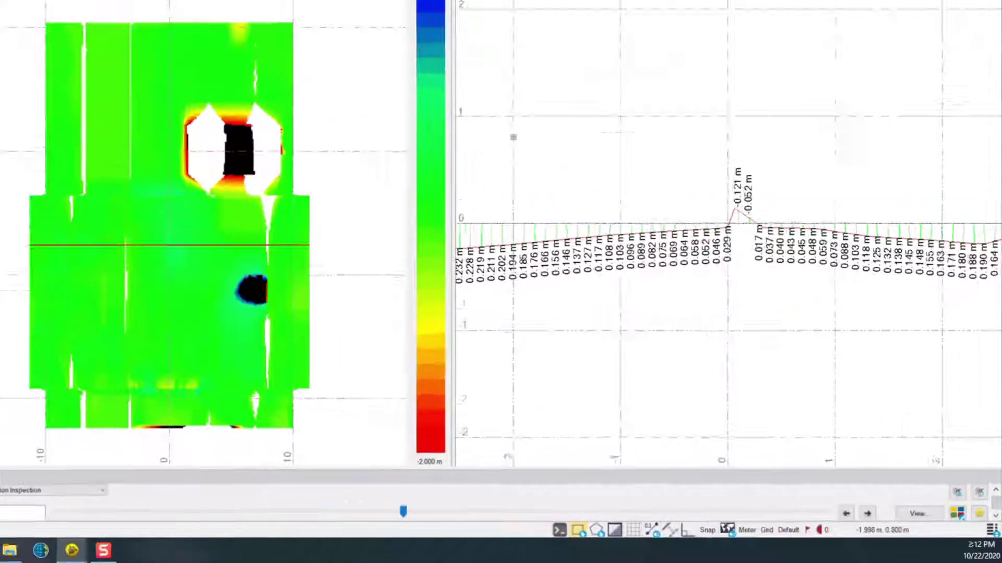
scroll(603, 215, down, 4)
middle_drag(643, 195, 739, 321)
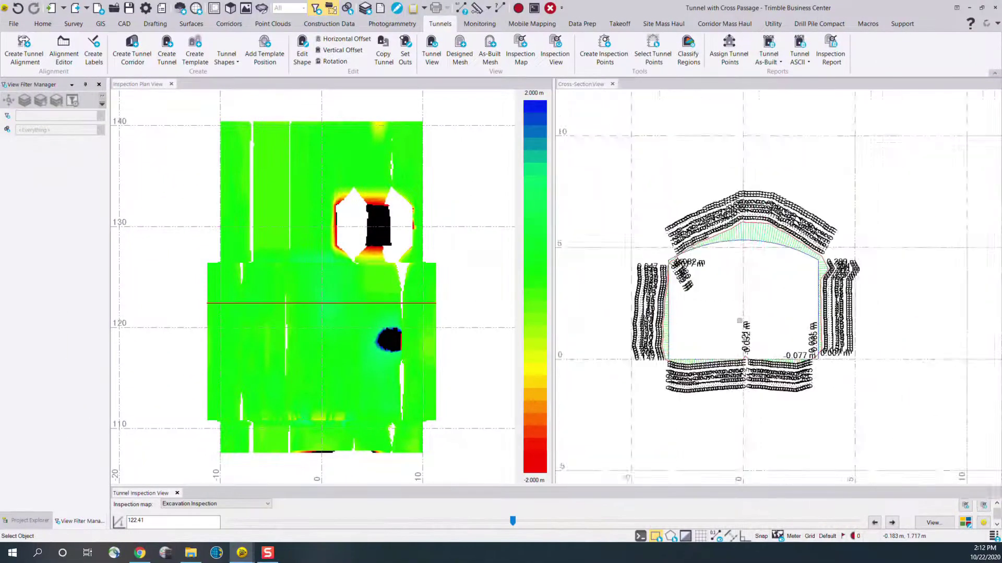
scroll(740, 320, up, 5)
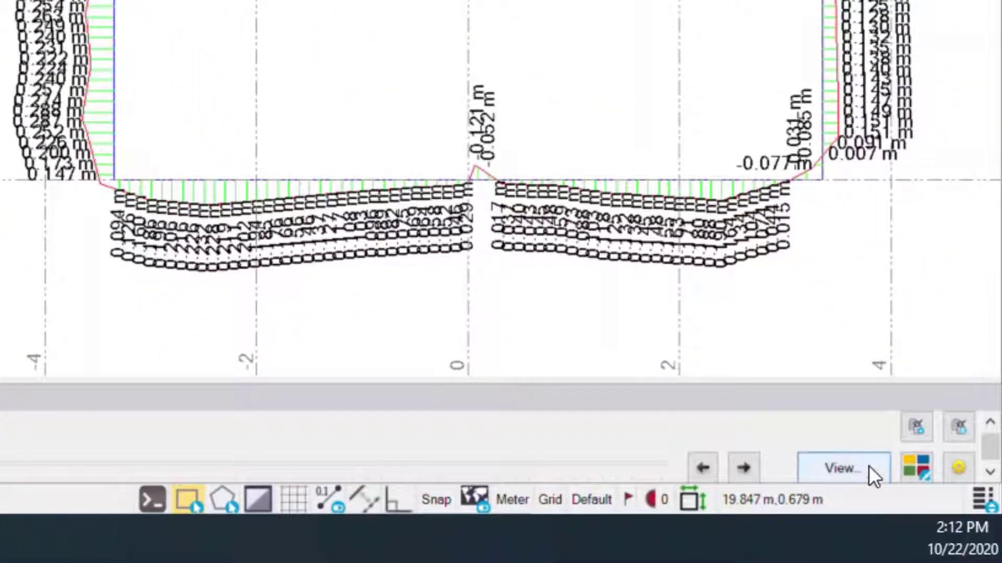
click(868, 467)
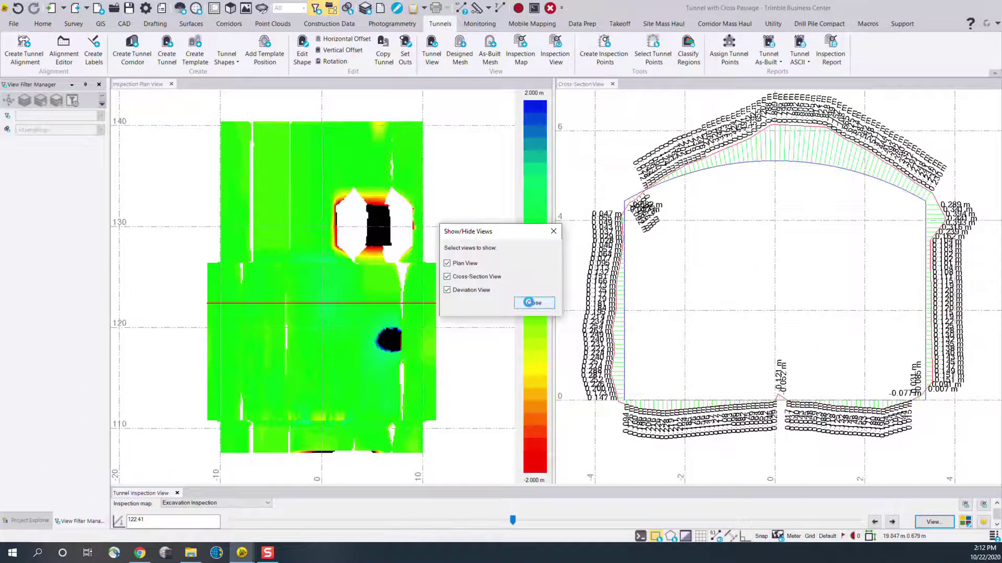
click(528, 302)
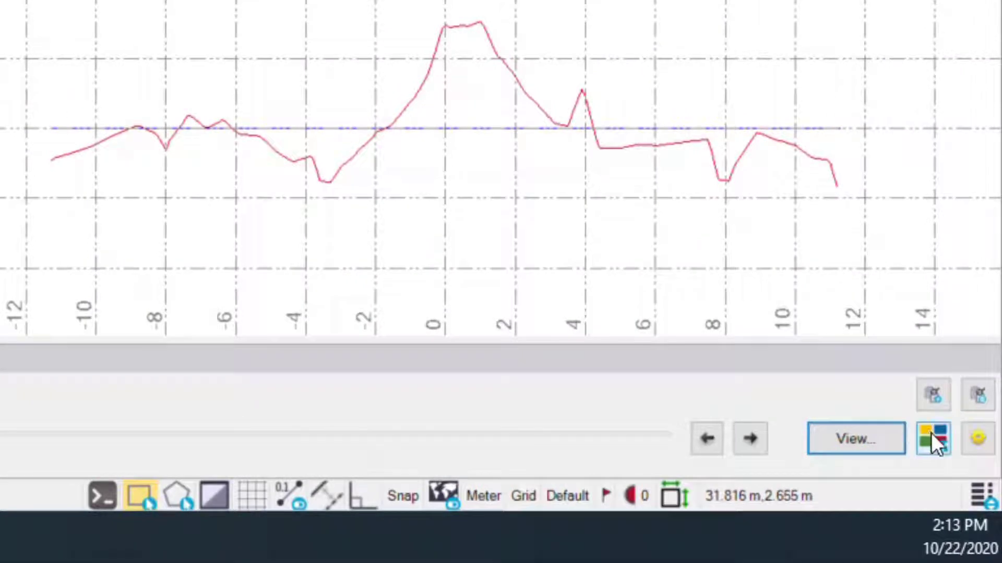
Open the color mapping of the Excavation Inspection map and review the color and elevation of individual bands
click(930, 441)
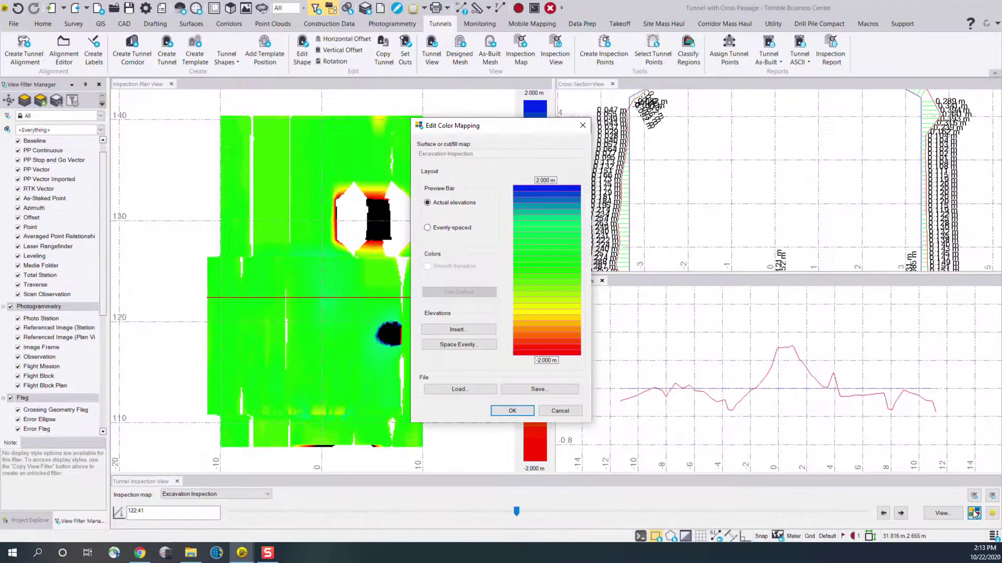
click(445, 171)
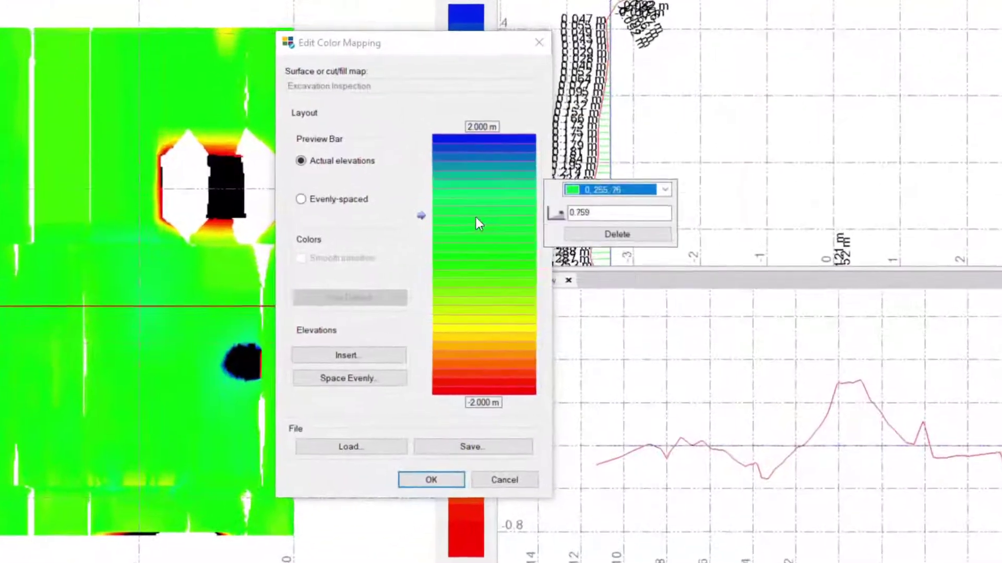
click(490, 317)
click(503, 390)
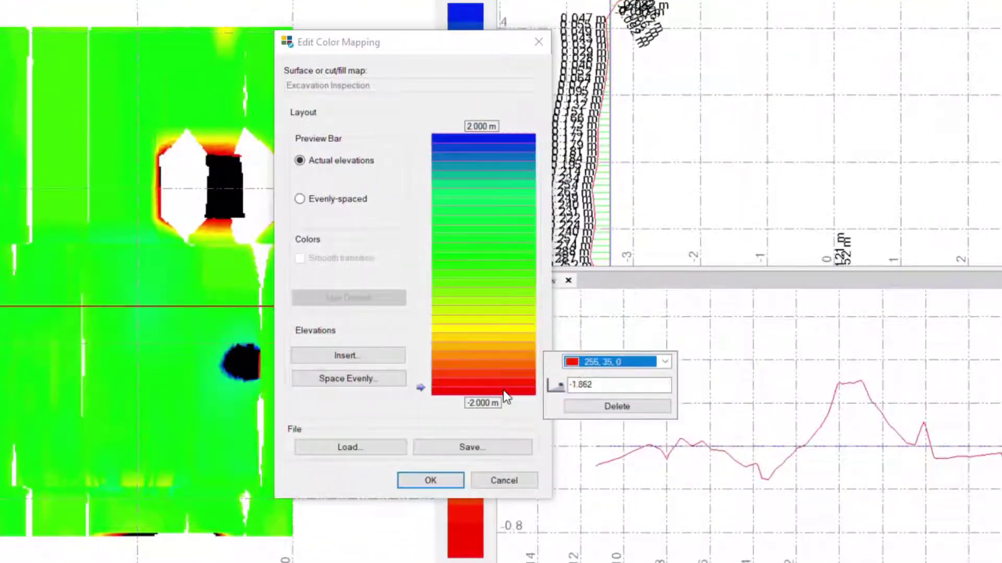
click(510, 288)
click(510, 235)
click(510, 211)
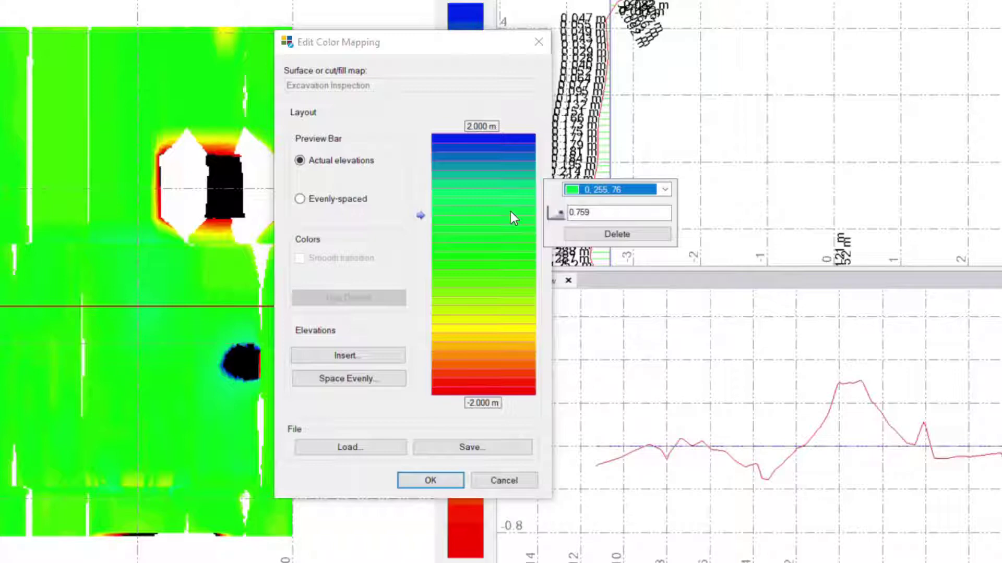
click(500, 197)
click(515, 168)
click(445, 212)
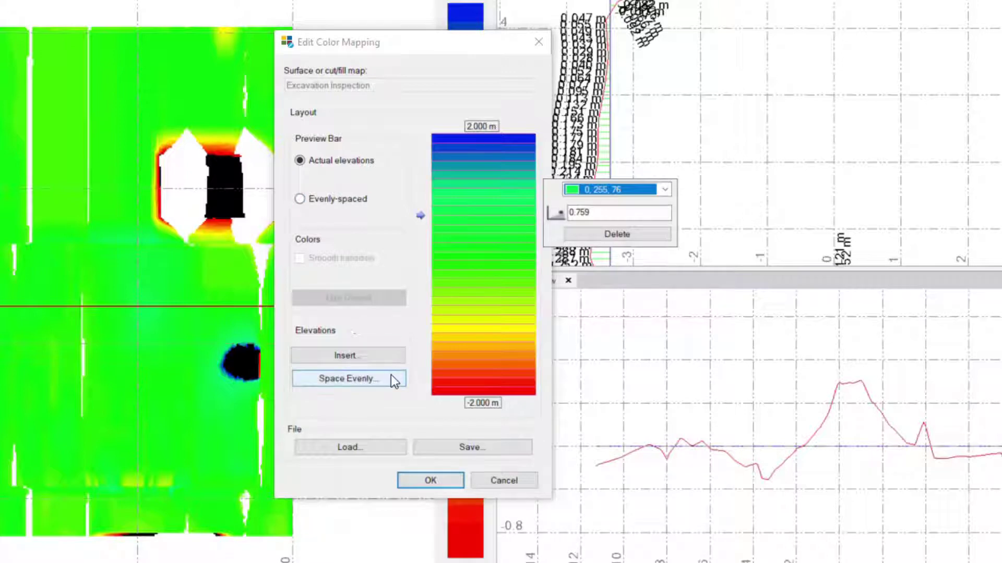
Review the color and elevation of the uppermost bands, including the blue 2.000 m band
click(338, 162)
click(469, 151)
click(489, 139)
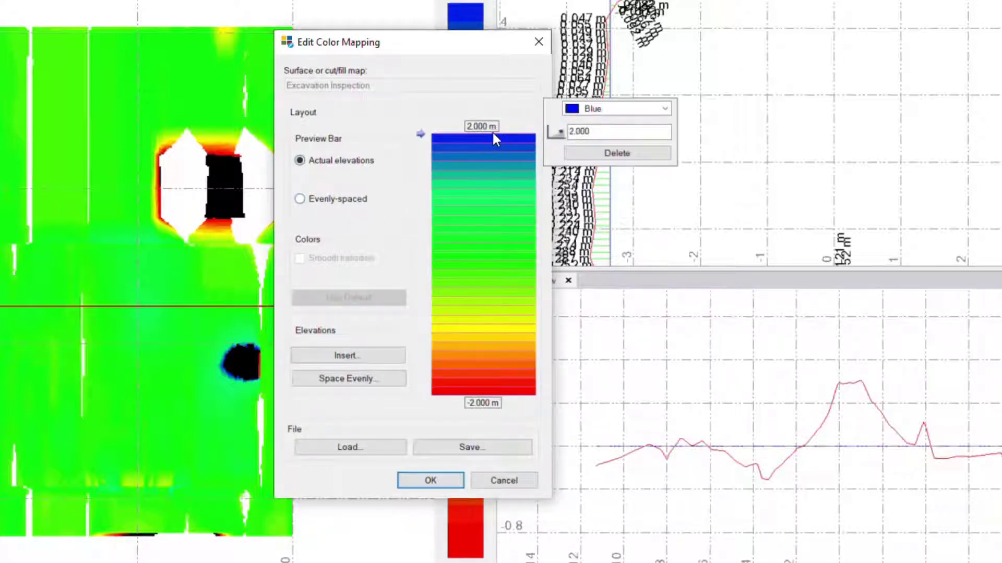
drag(603, 132, 538, 133)
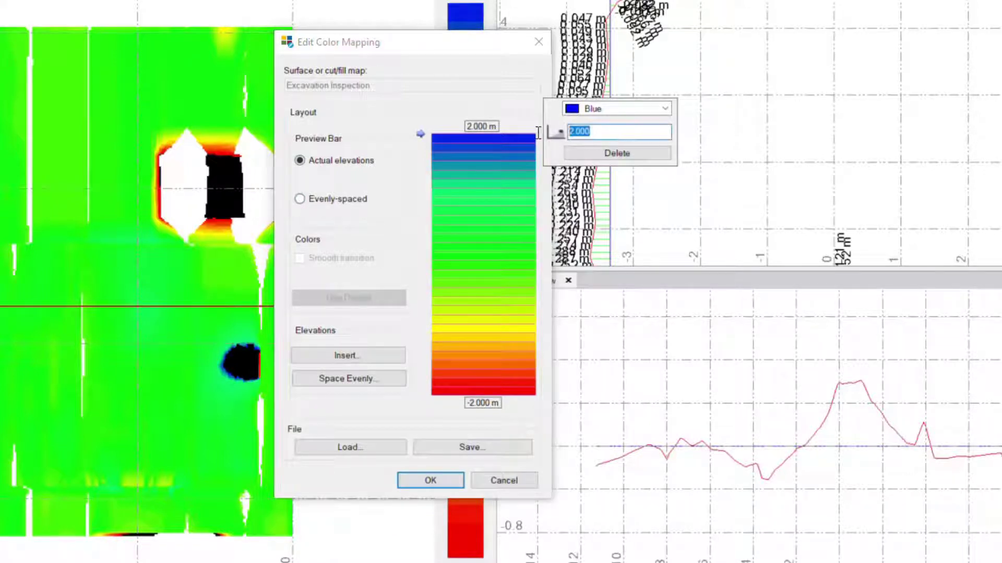
click(439, 144)
click(485, 171)
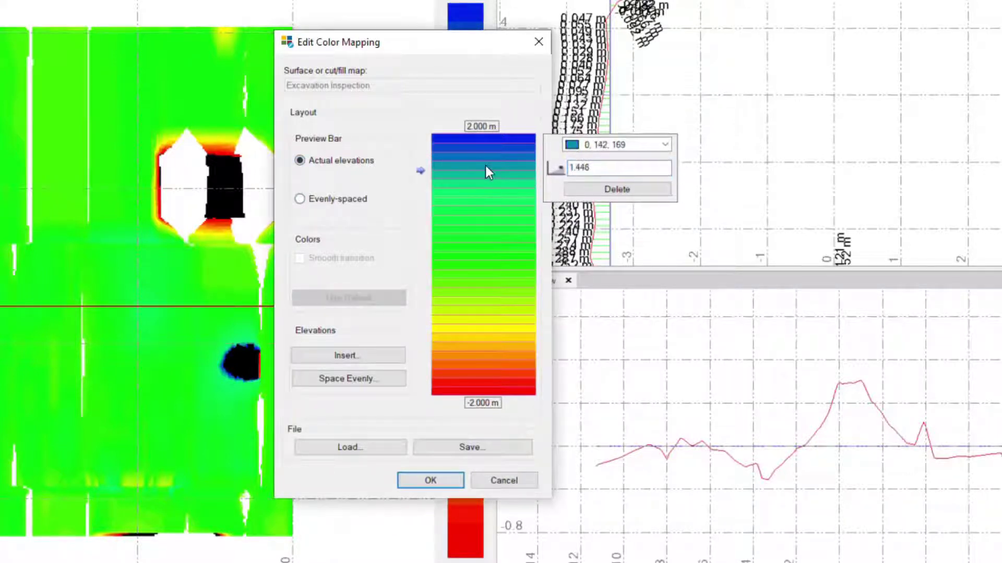
double_click(486, 166)
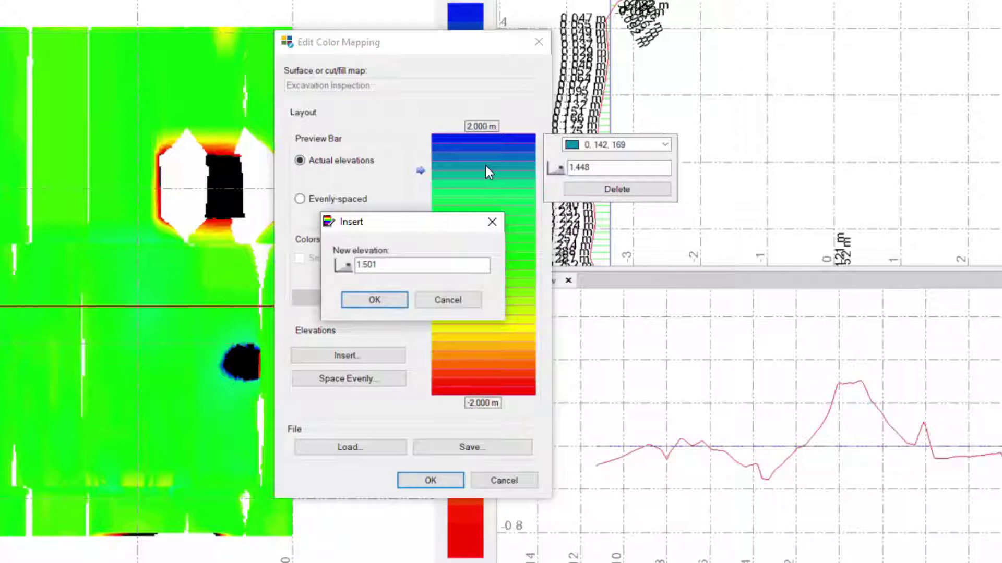
click(394, 266)
click(431, 292)
click(433, 294)
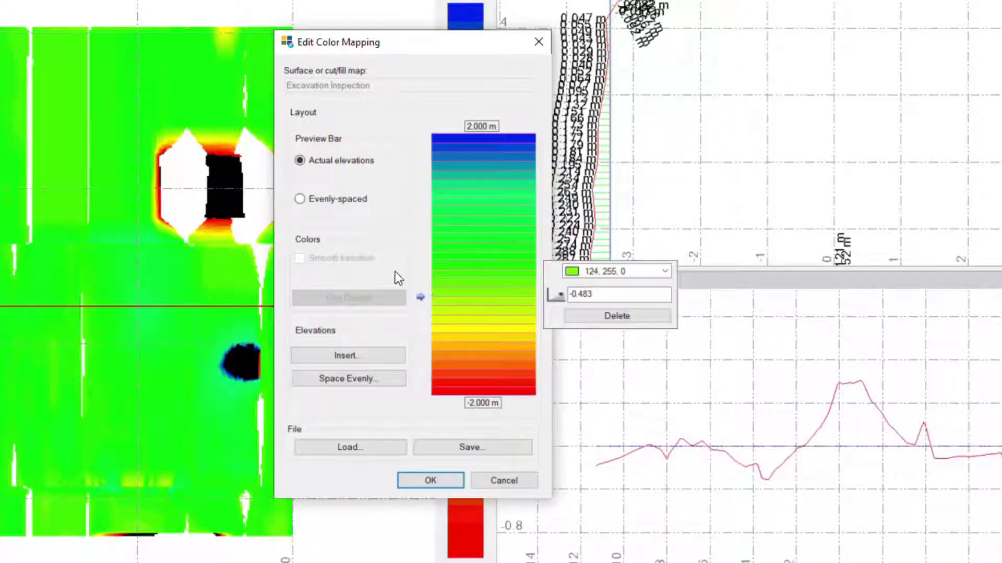
Space the color map elevations evenly by count, using 7 bands
click(362, 378)
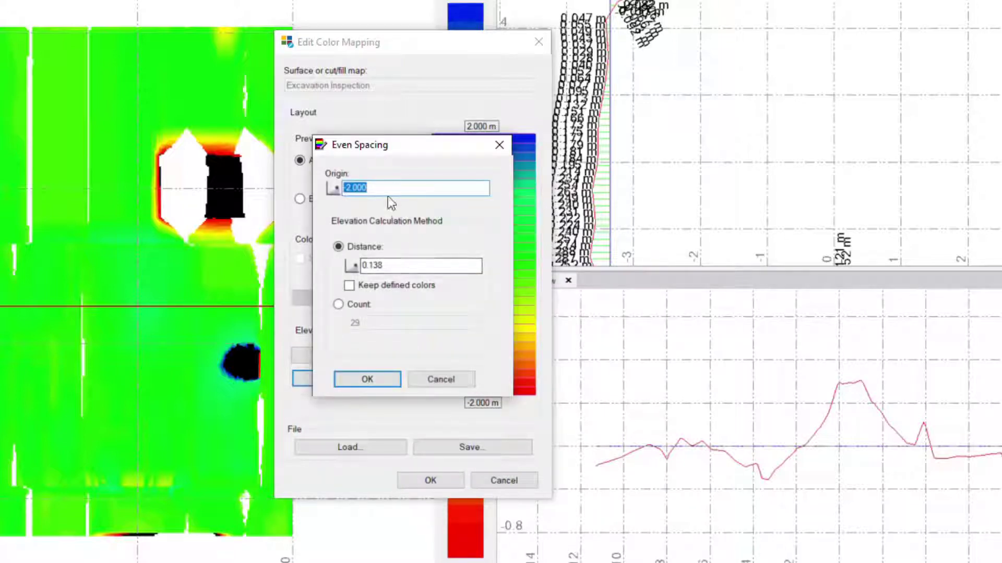
click(339, 305)
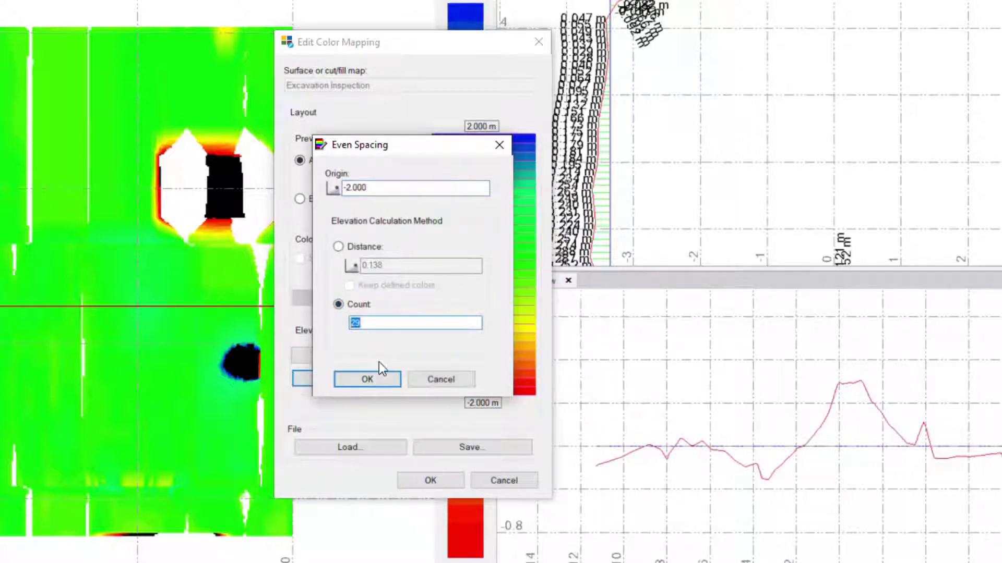
text(7)
click(371, 375)
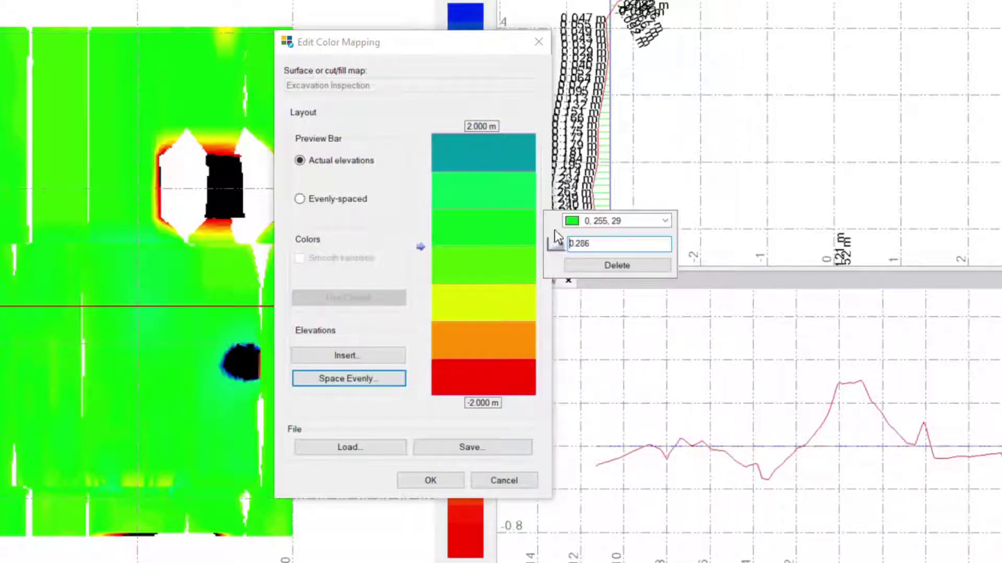
Recolor the 0.286 elevation band Aquamarine and the 0.857 band Blue, and apply the color mapping
click(600, 221)
scroll(624, 285, down, 5)
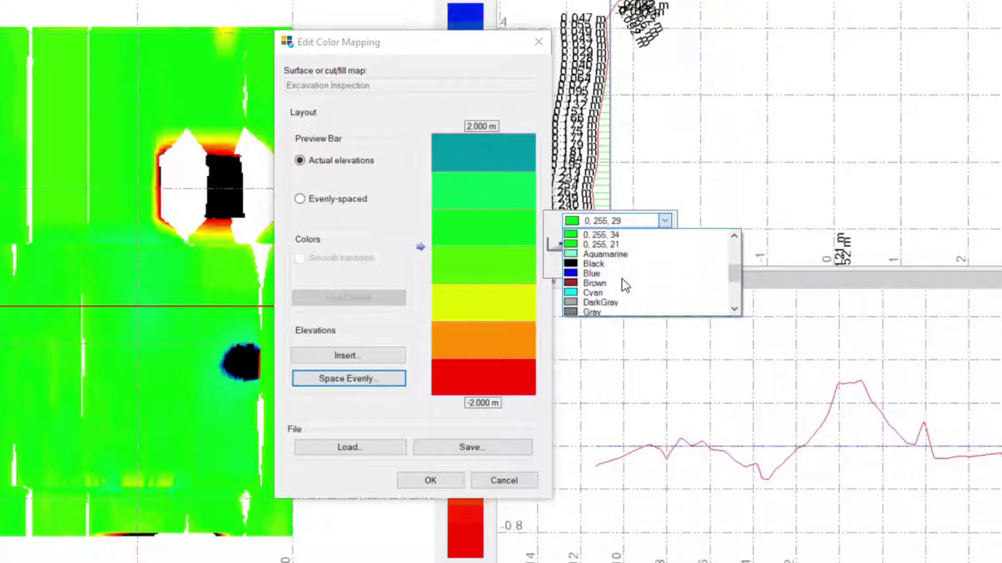
click(611, 254)
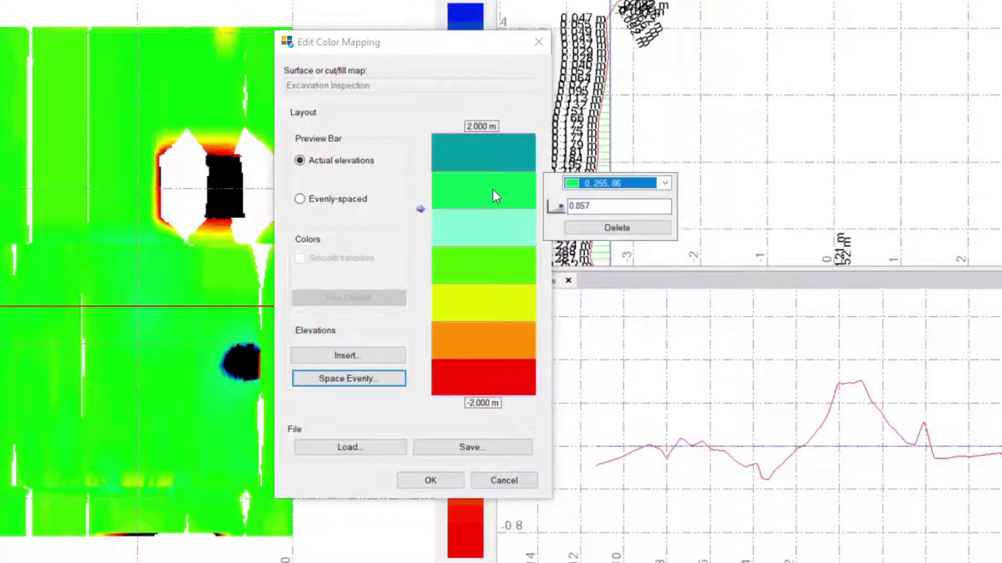
click(589, 184)
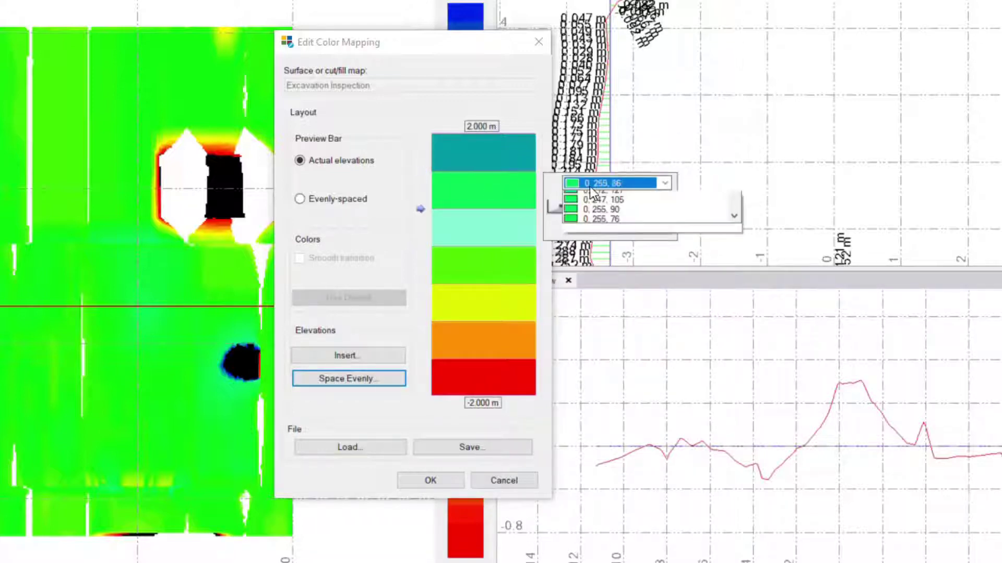
scroll(601, 233, down, 4)
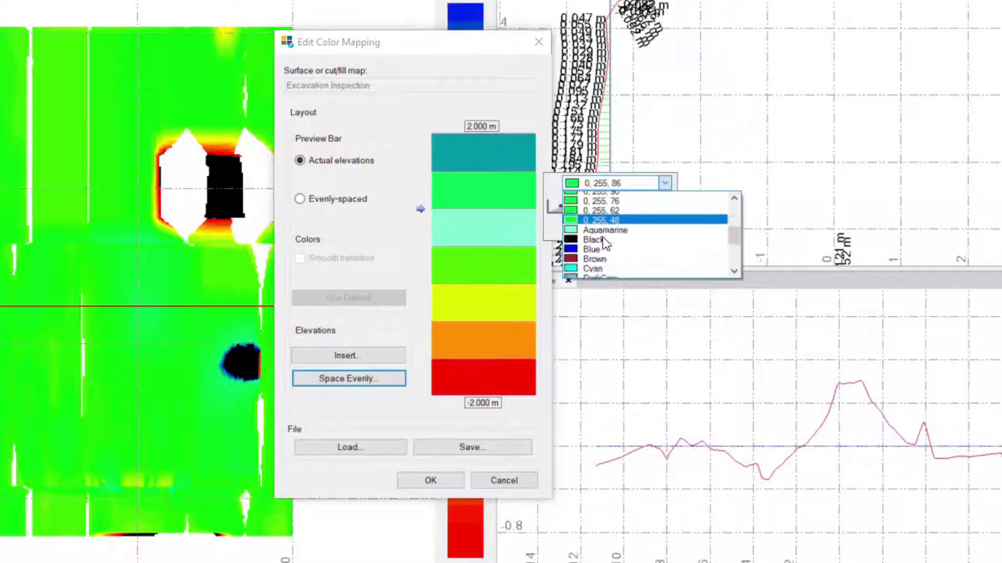
click(600, 233)
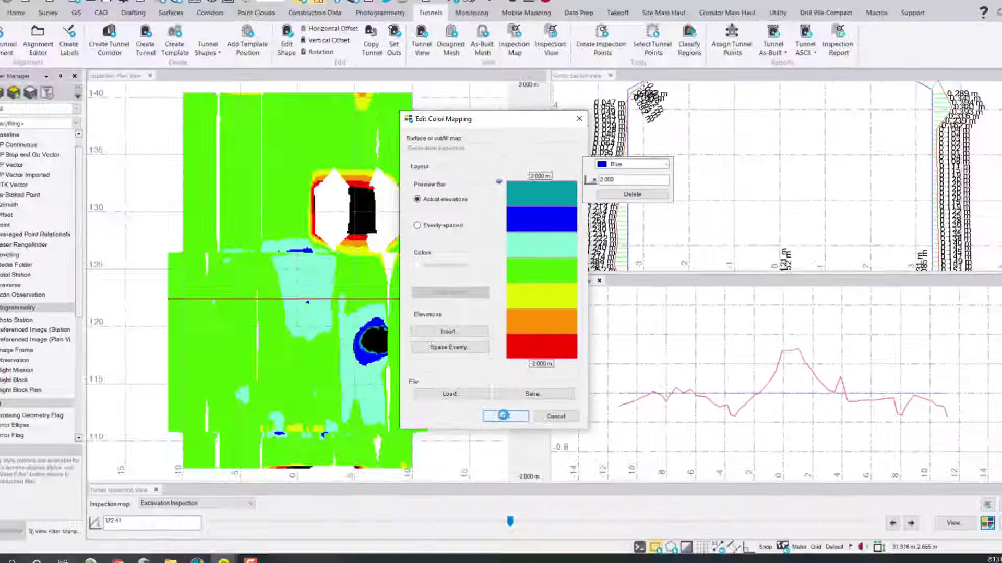
click(429, 479)
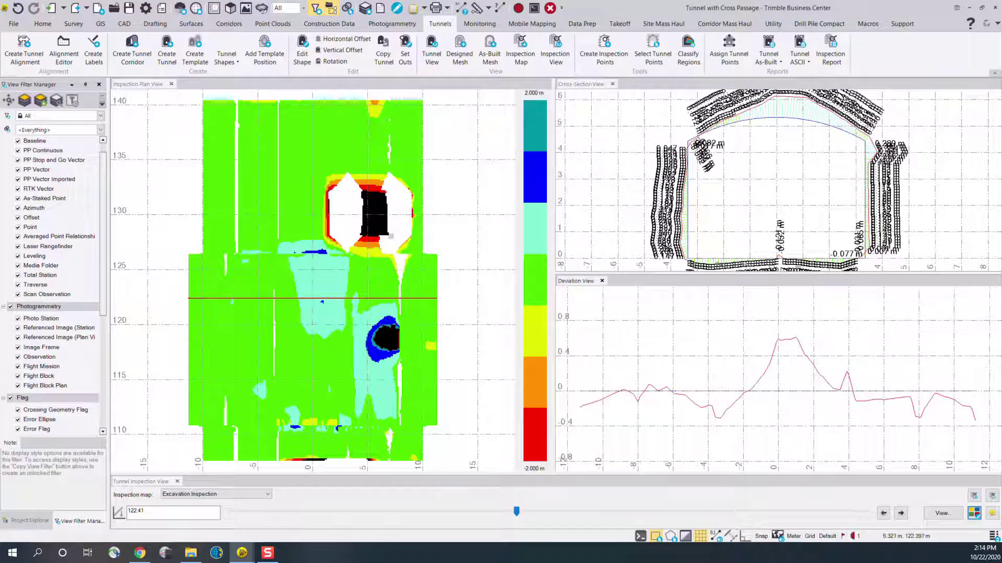
Reopen the Excavation Inspection color mapping, look at the save and load options for color map files, and leave without saving a file
scroll(368, 332, down, 1)
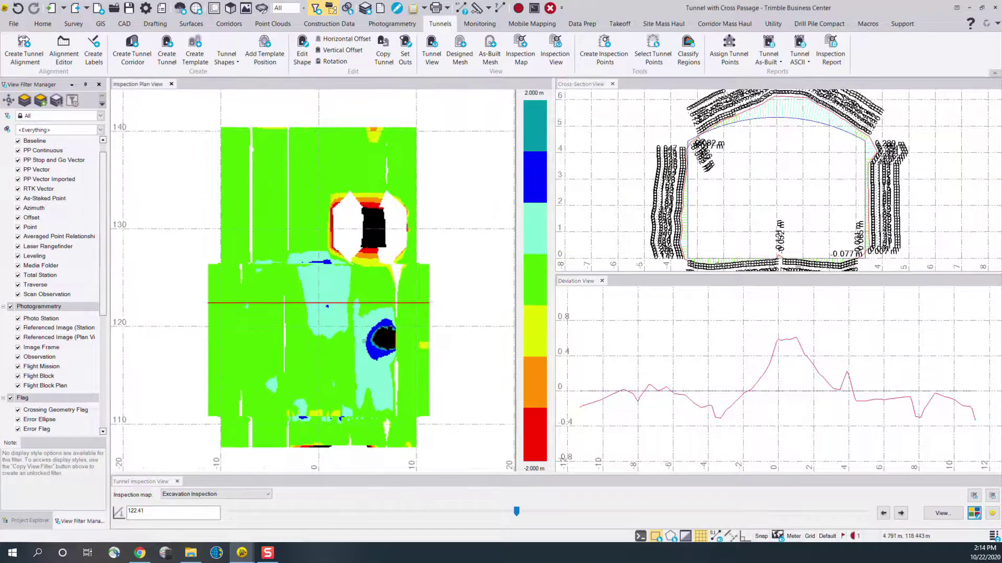
mouse_move(368, 333)
middle_down()
mouse_move(382, 293)
mouse_move(374, 324)
middle_up()
click(974, 514)
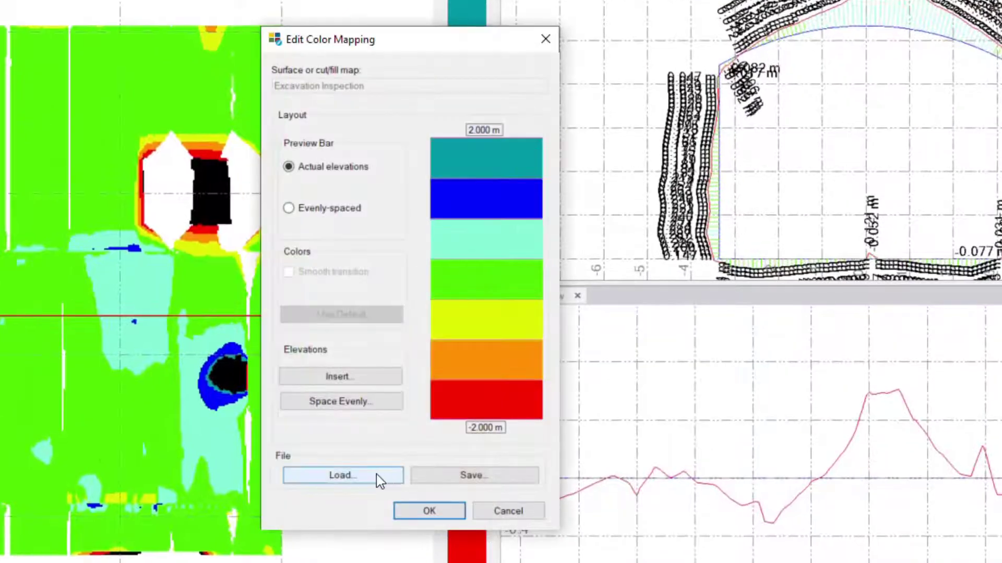
click(492, 474)
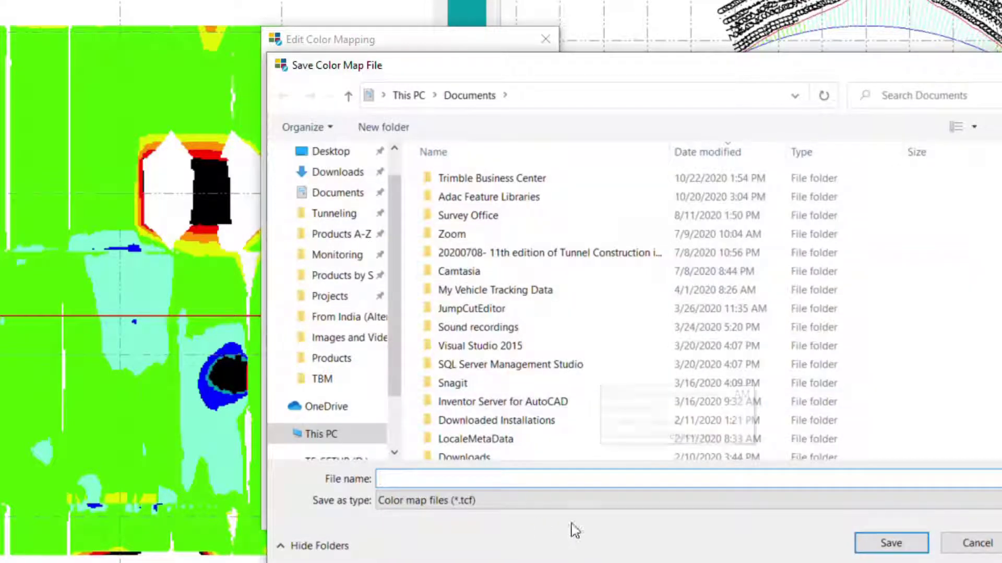
click(974, 548)
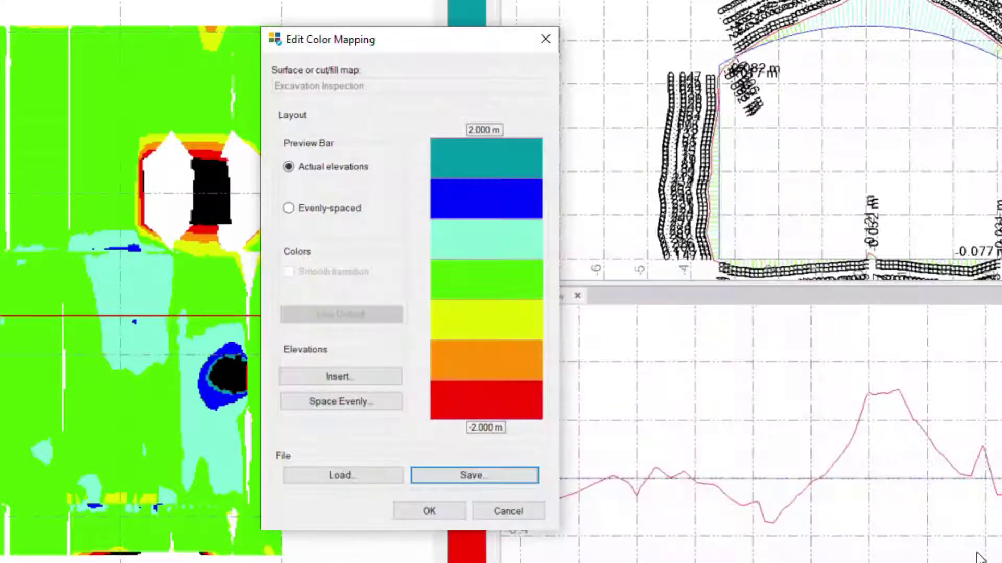
click(348, 474)
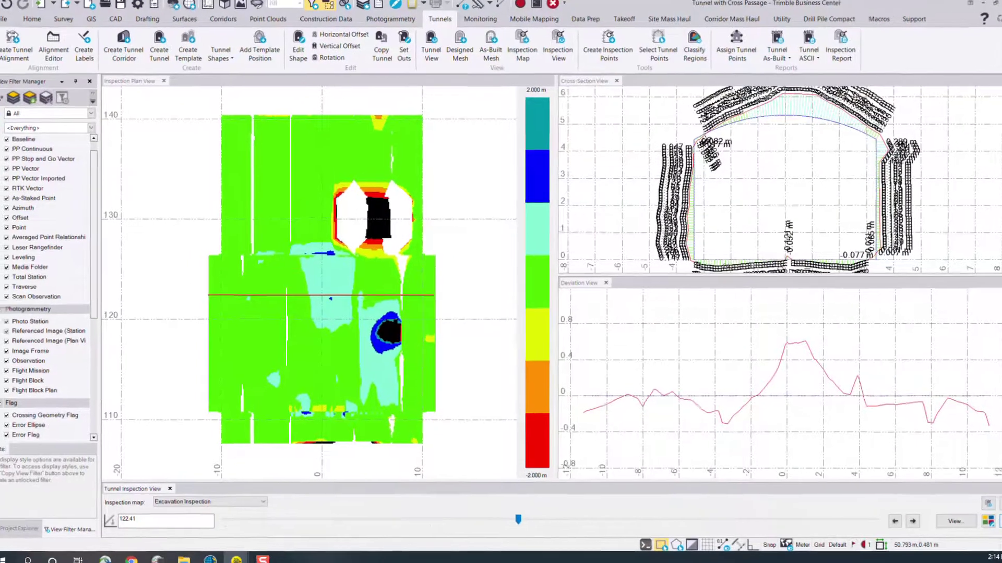
Set both the linear direction resolution and the linear cross-section resolution of the Tunnel Inspection View to 0.300 m in the project settings
click(993, 514)
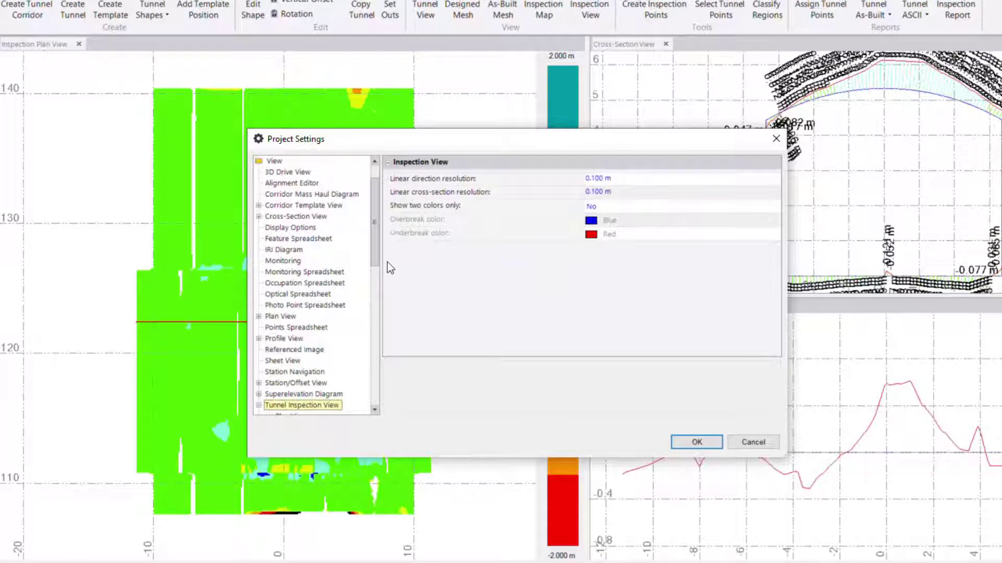
drag(377, 249, 377, 299)
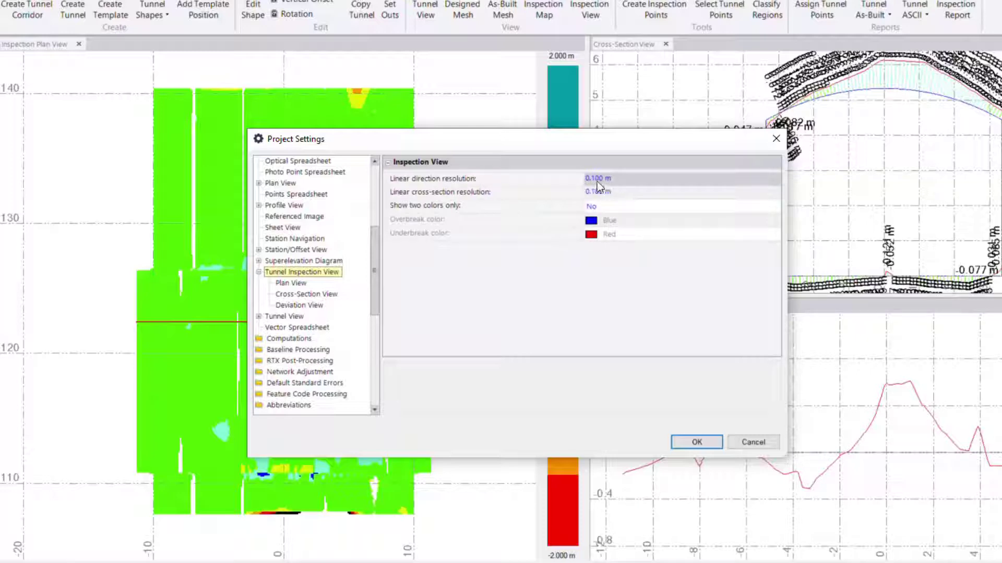
click(442, 192)
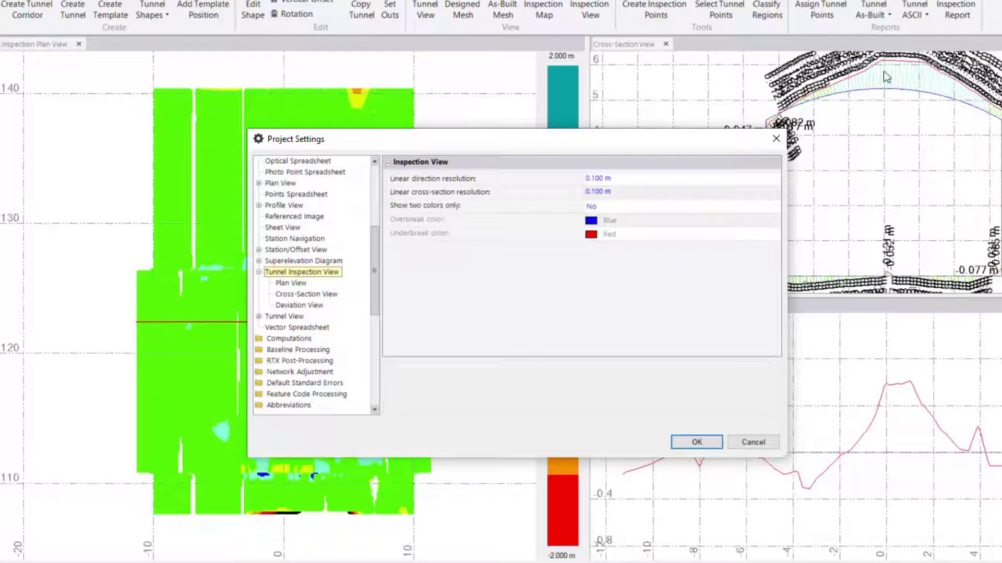
click(628, 178)
drag(631, 178, 591, 186)
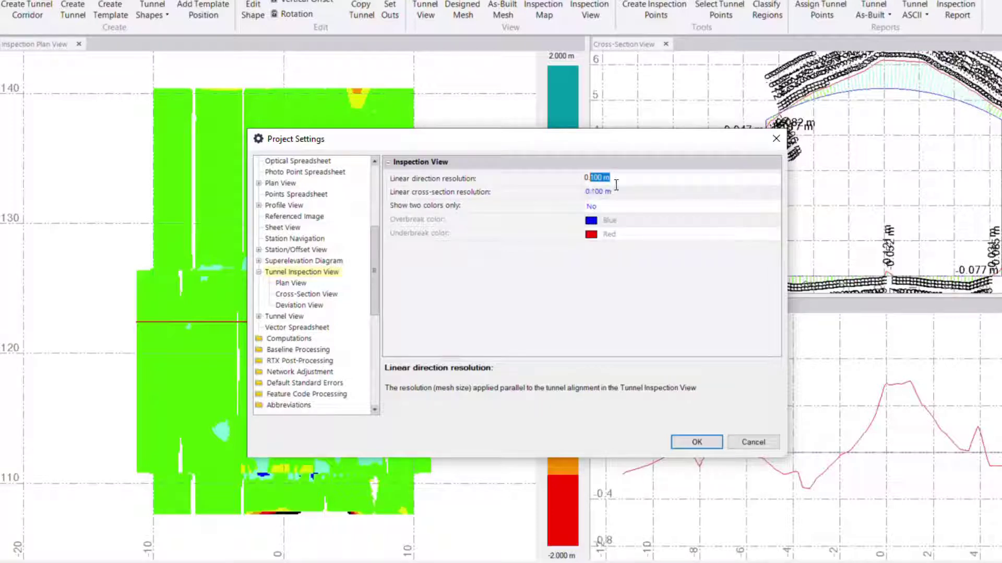
click(608, 191)
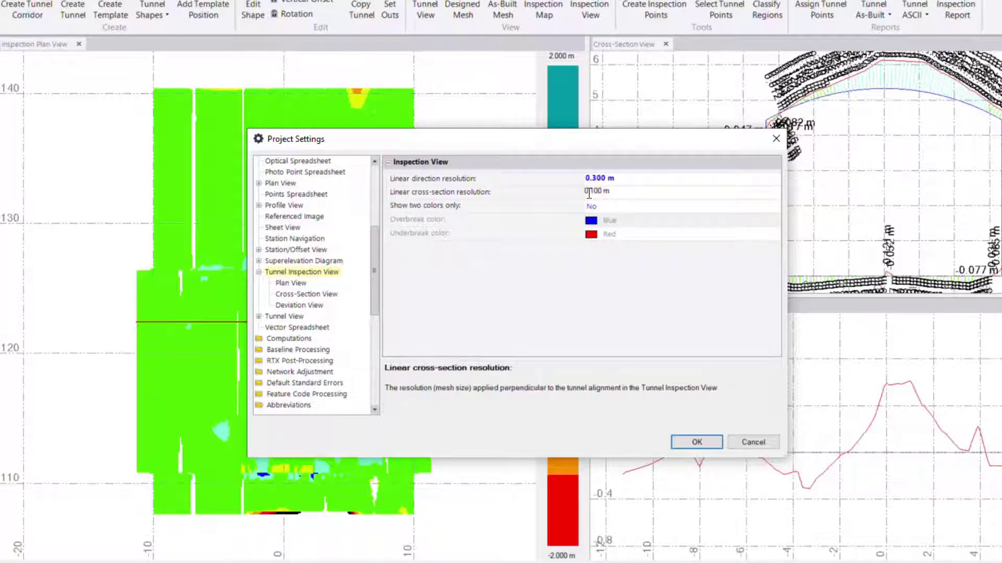
drag(592, 192, 624, 191)
text(3)
click(704, 443)
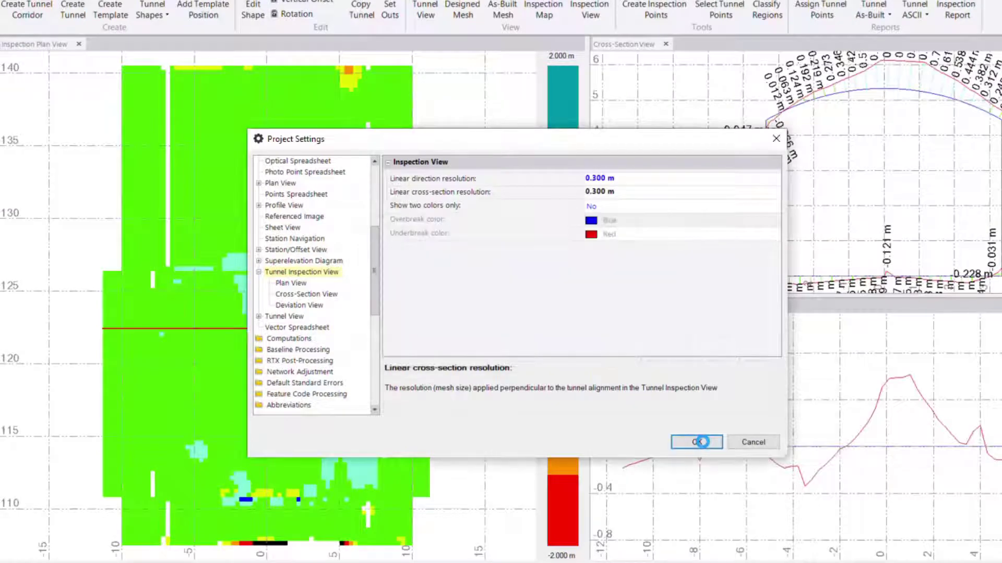
Examine the mesh cells around the opening in the plan view and the deviation labels along the crown, walls and floor of the cross-section
scroll(359, 179, up, 5)
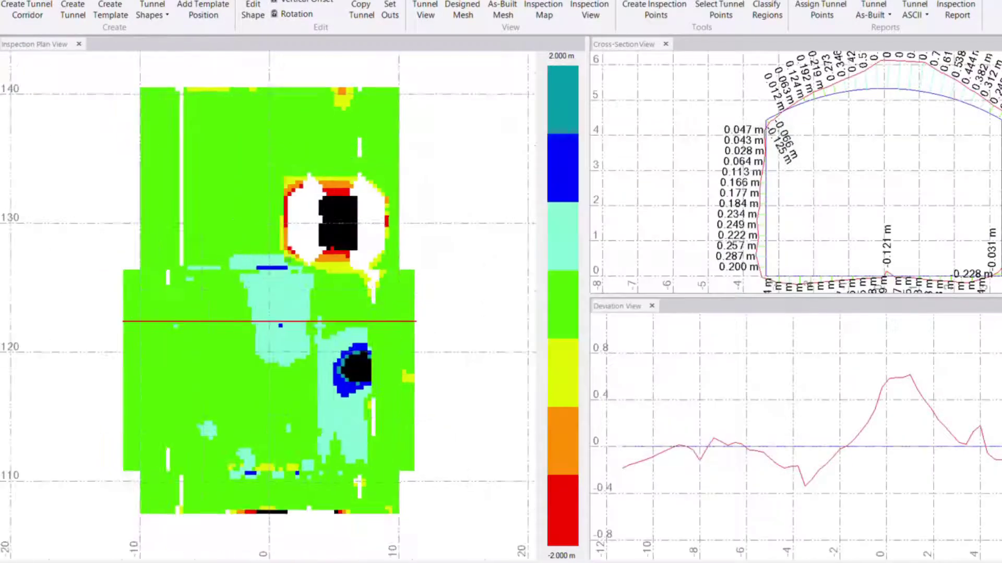
scroll(308, 192, down, 1)
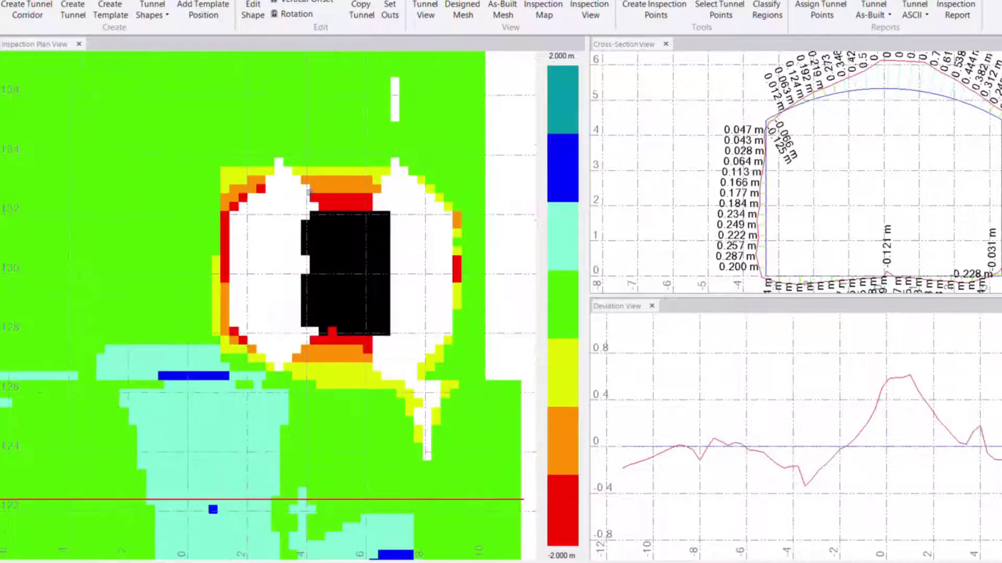
scroll(321, 216, down, 3)
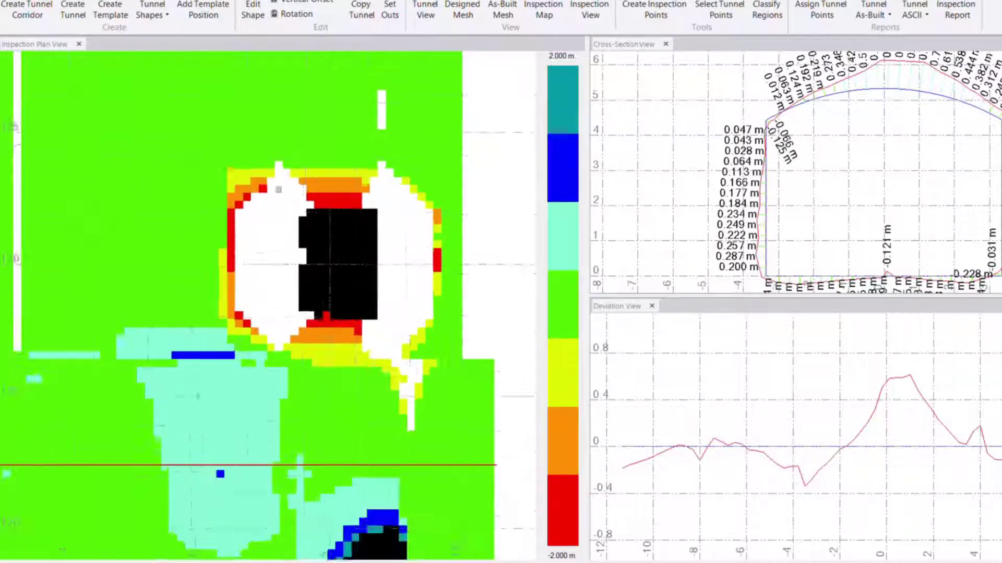
scroll(870, 170, up, 1)
scroll(870, 170, up, 3)
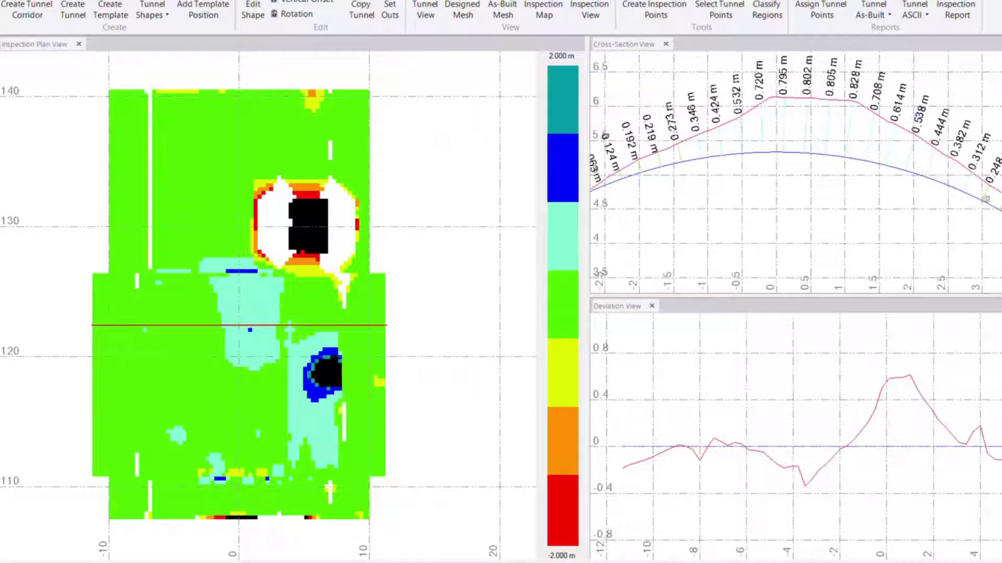
middle_drag(982, 202, 896, 141)
middle_drag(928, 237, 910, 161)
scroll(905, 163, down, 2)
middle_drag(840, 194, 923, 165)
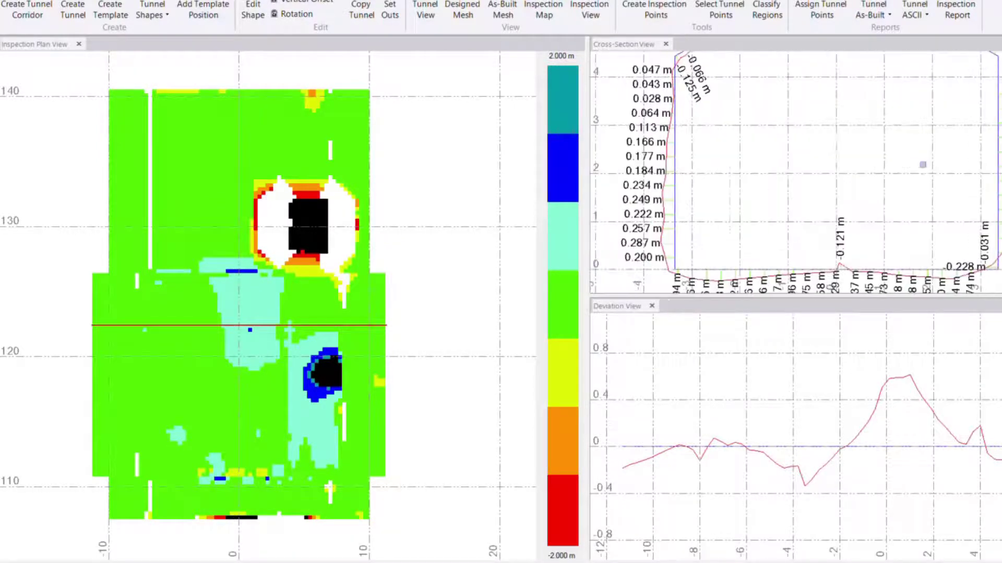
scroll(844, 159, down, 1)
middle_drag(844, 160, 845, 186)
scroll(844, 186, down, 2)
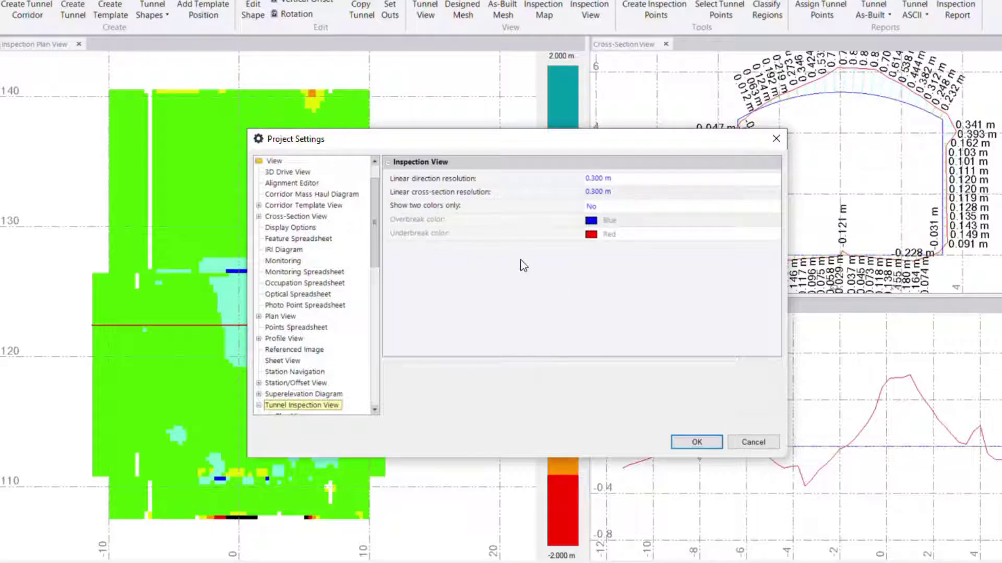
Set the Tunnel Inspection View to show two colors only, with blue for overbreak and red for underbreak
click(608, 209)
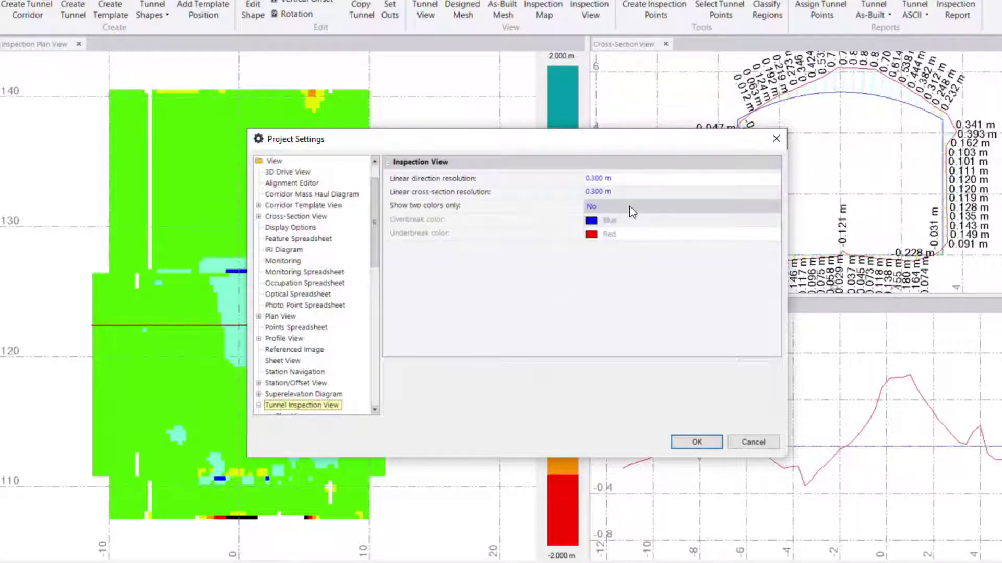
click(629, 205)
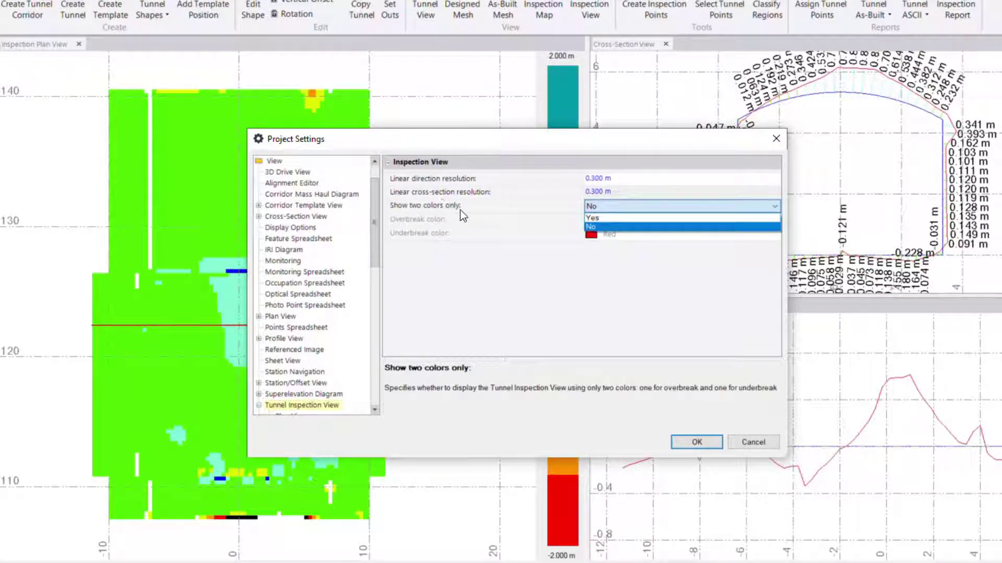
click(605, 218)
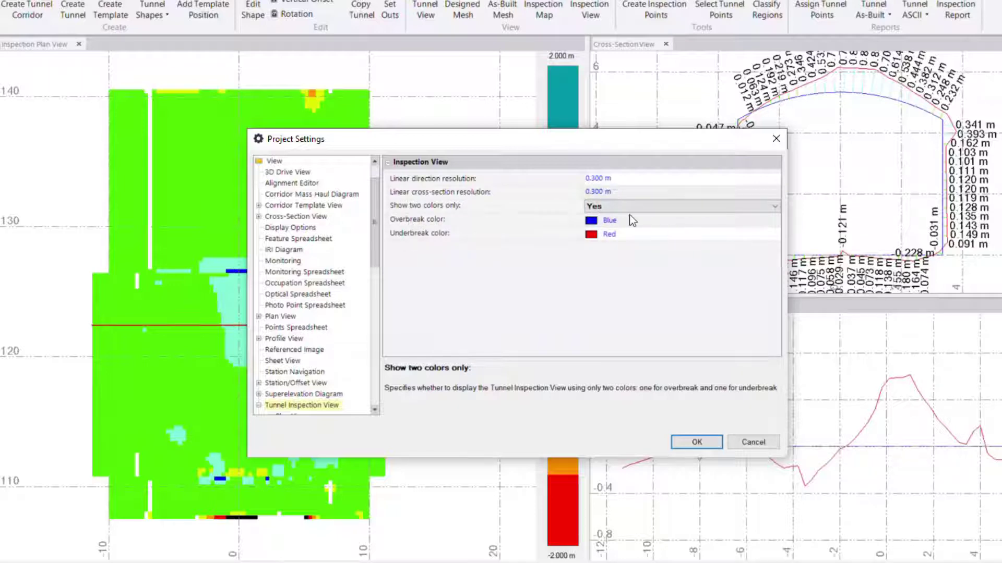
click(711, 440)
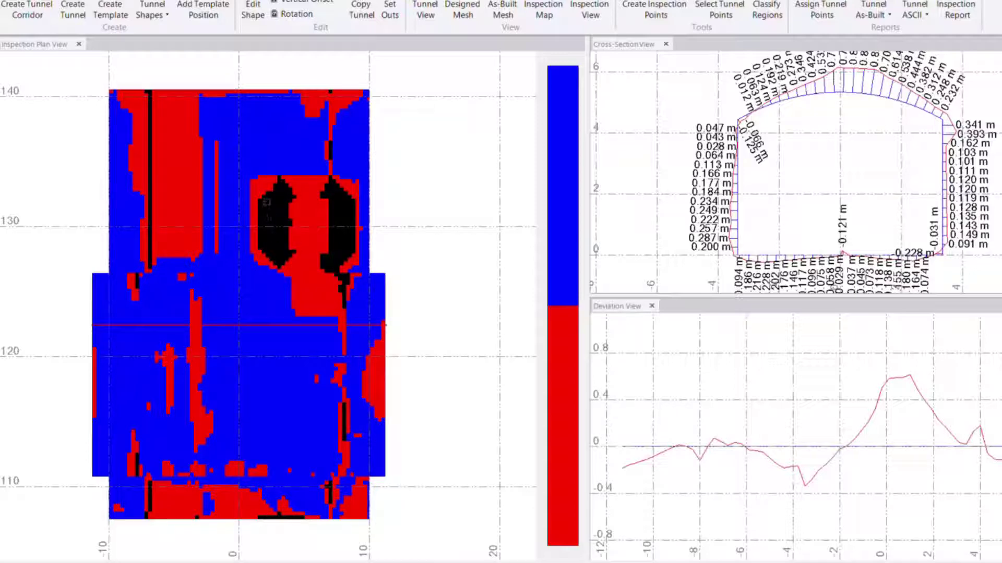
Set the comparison mesh line weight of the Tunnel Inspection cross-section view to 0.50 mm in the project settings and inspect the redrawn profile
scroll(365, 284, down, 2)
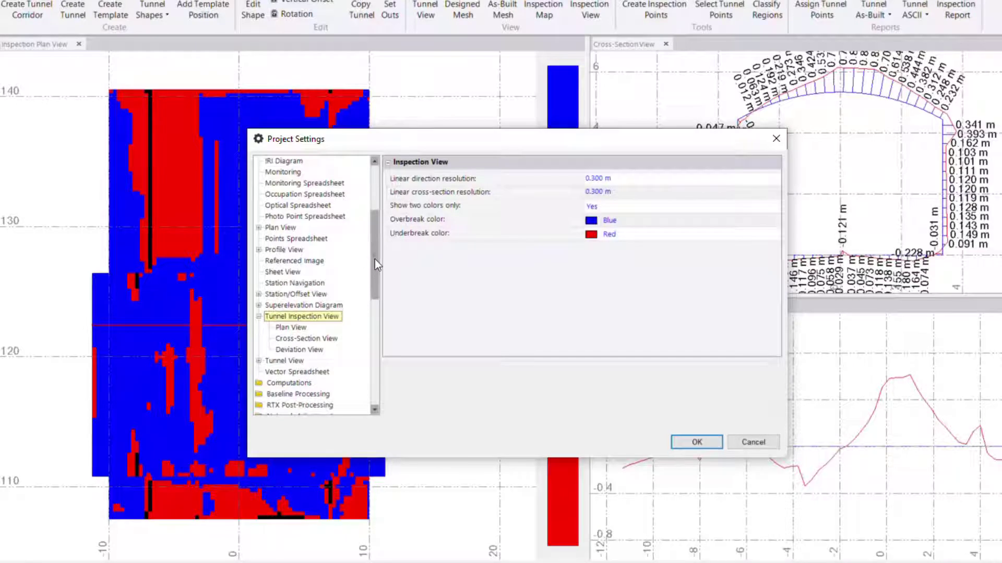
scroll(374, 259, down, 3)
click(284, 216)
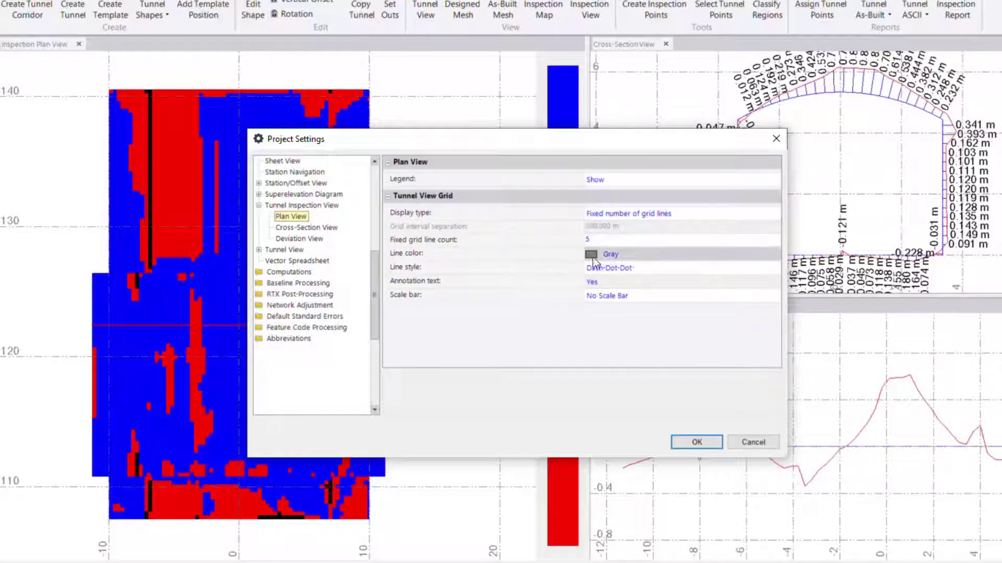
click(319, 228)
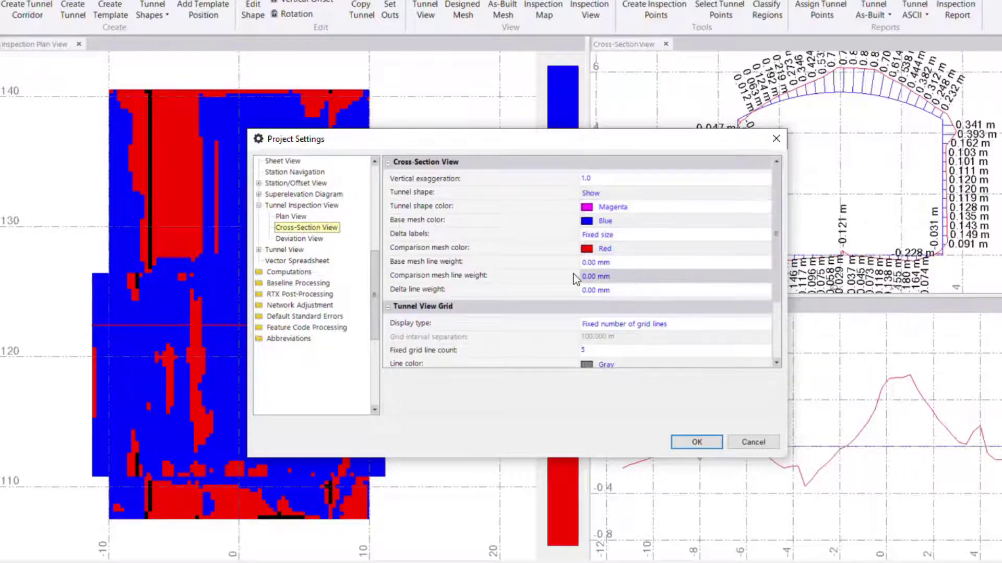
click(631, 279)
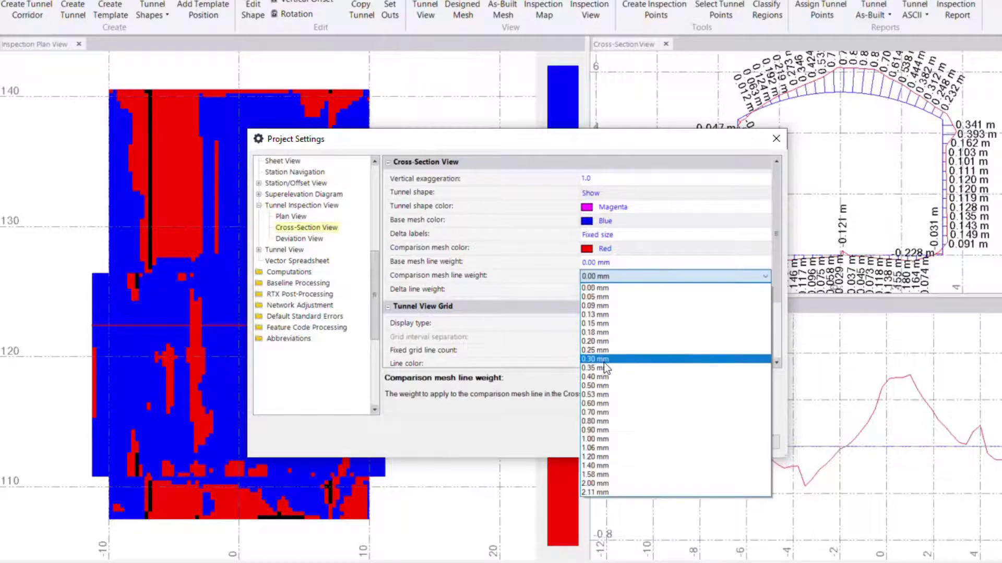
click(602, 386)
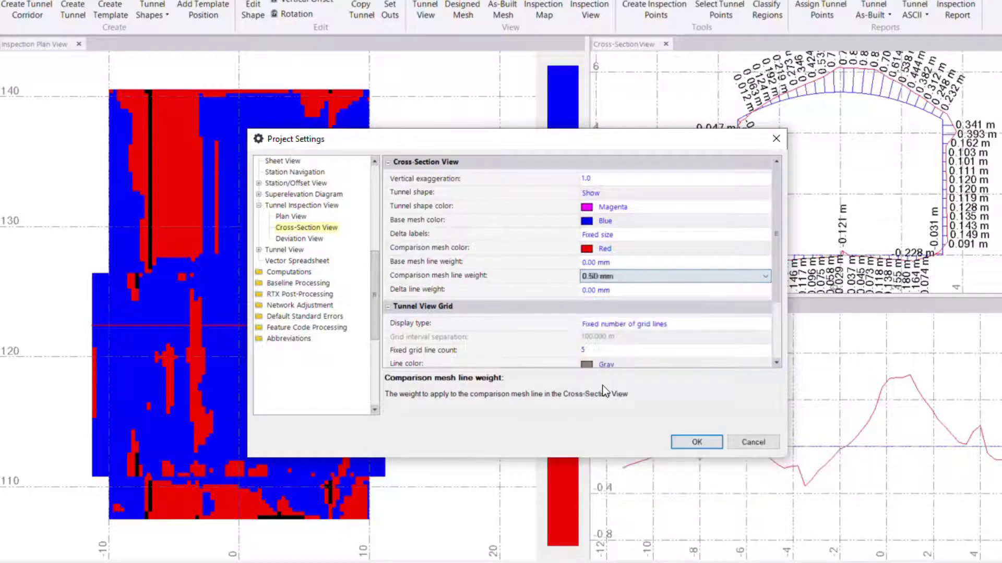
click(688, 441)
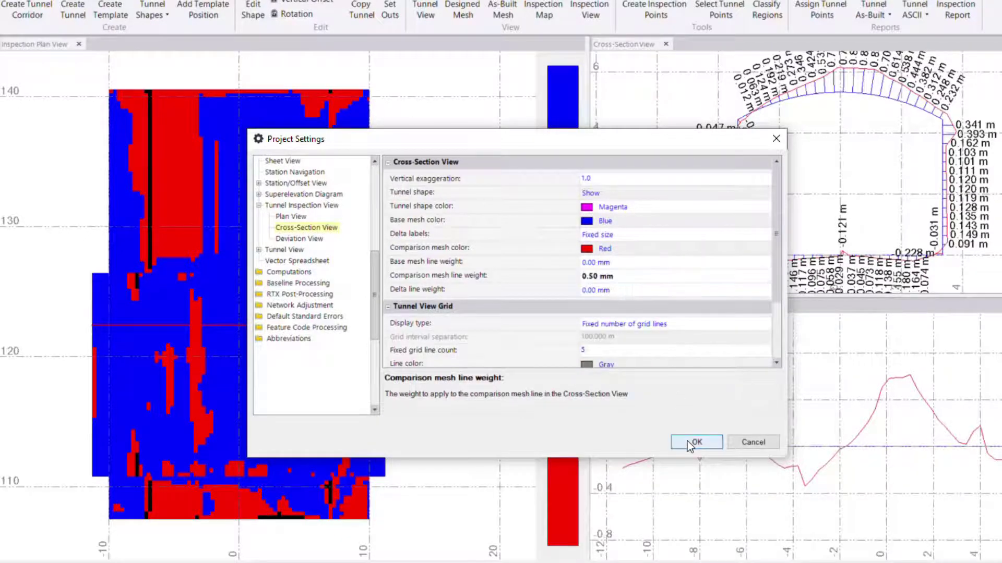
scroll(921, 88, up, 7)
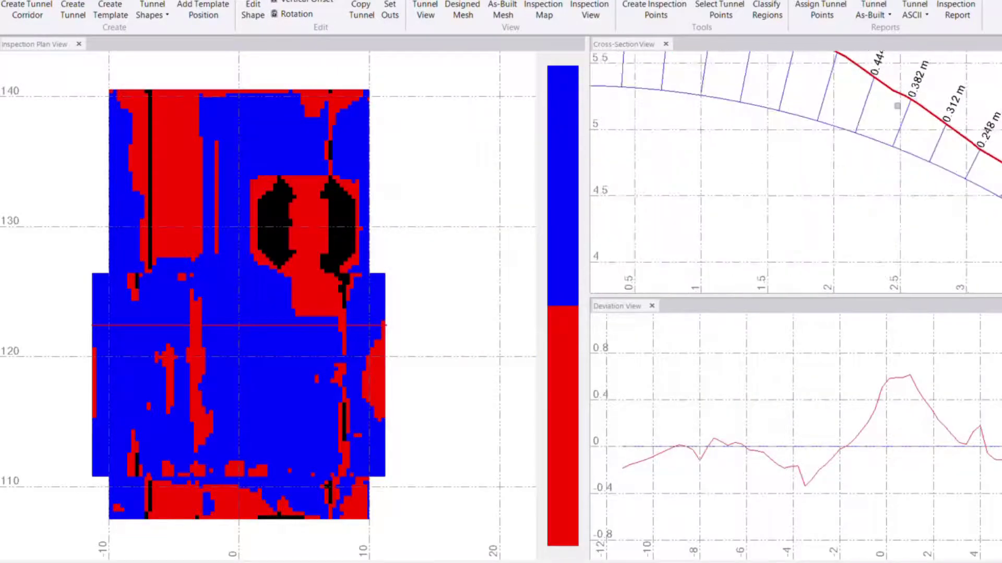
scroll(898, 91, down, 2)
scroll(897, 90, down, 5)
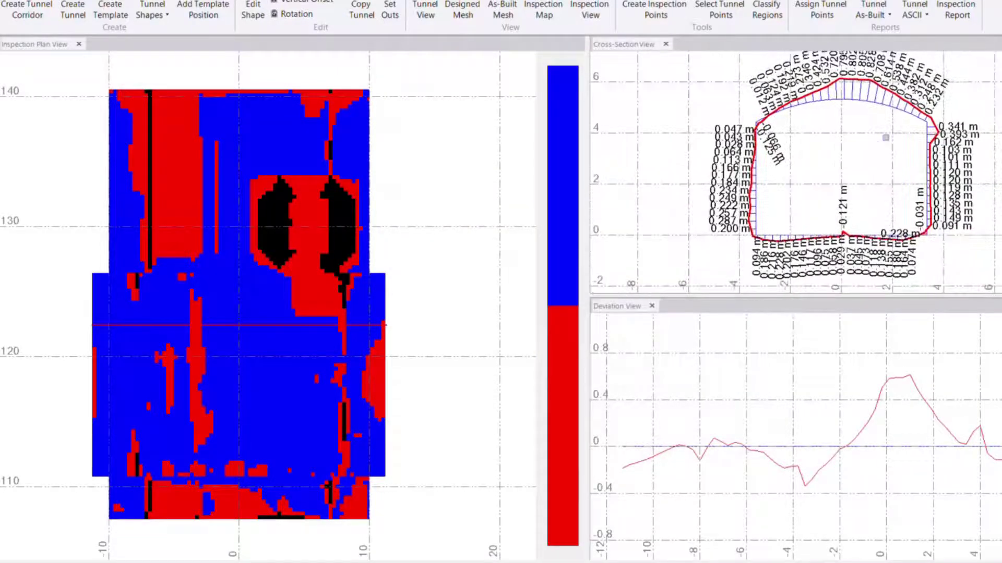
scroll(885, 140, up, 3)
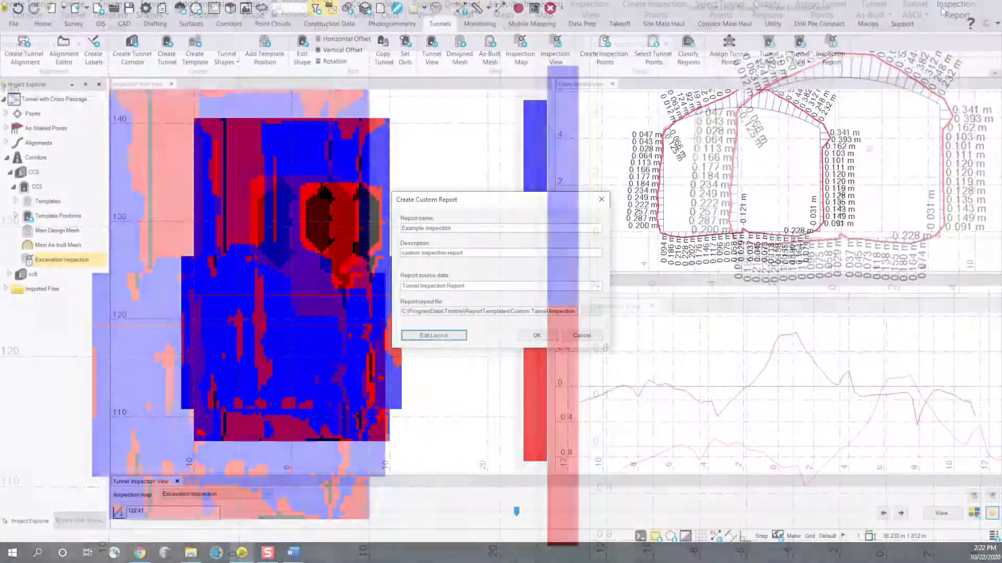